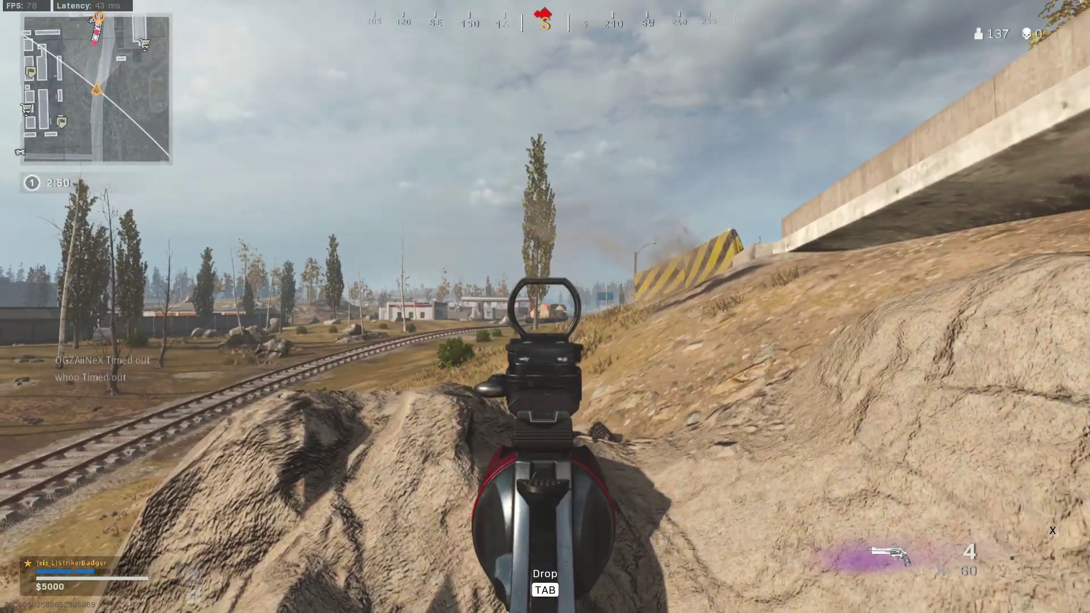
pyautogui.click(545, 307)
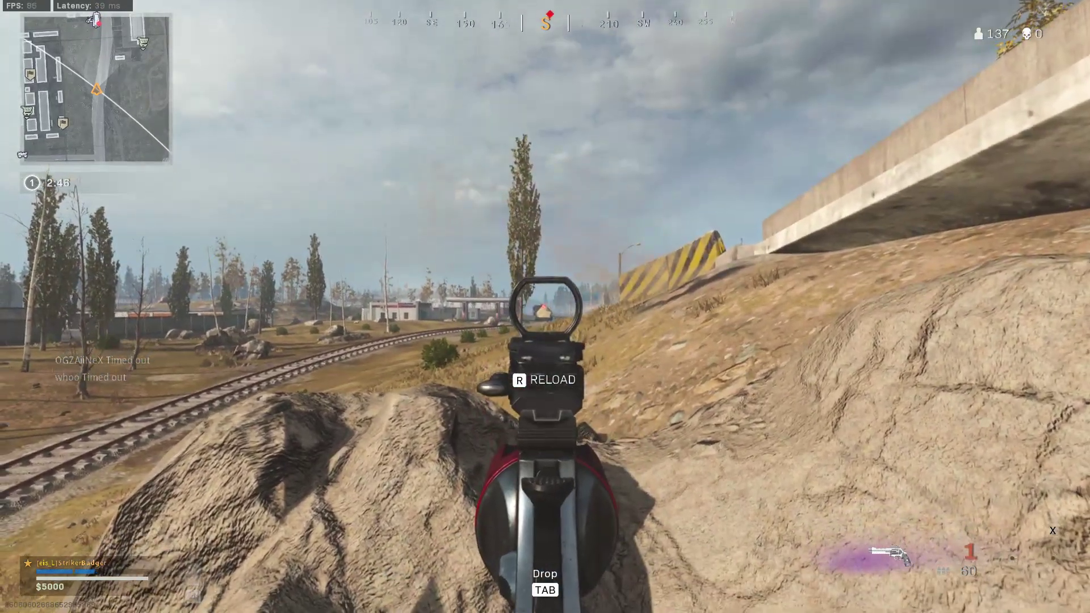
pyautogui.press('w')
pyautogui.click(545, 306)
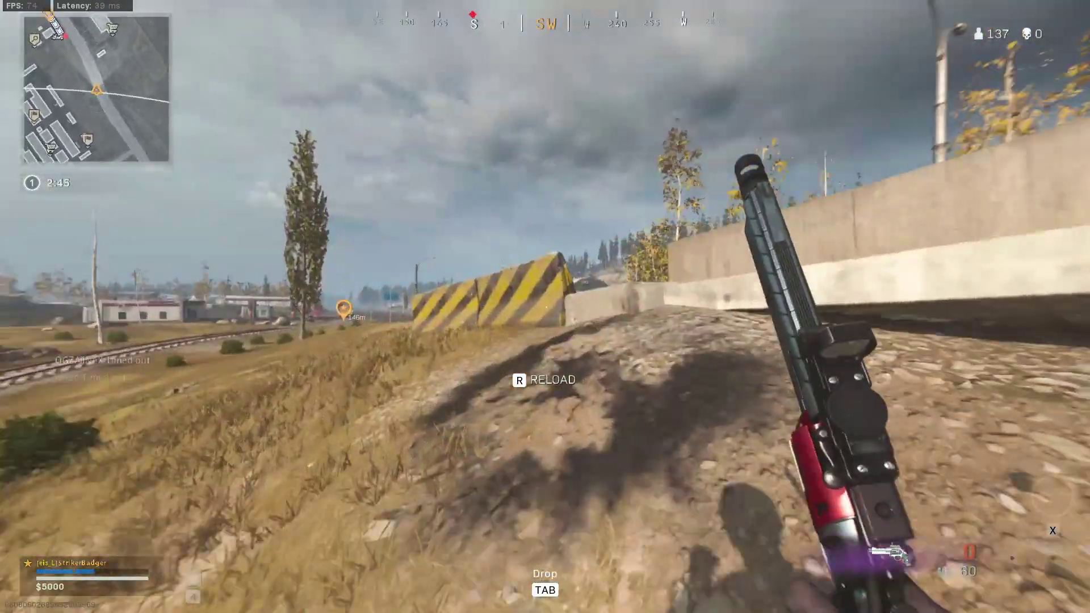
pyautogui.press('r')
pyautogui.press('w')
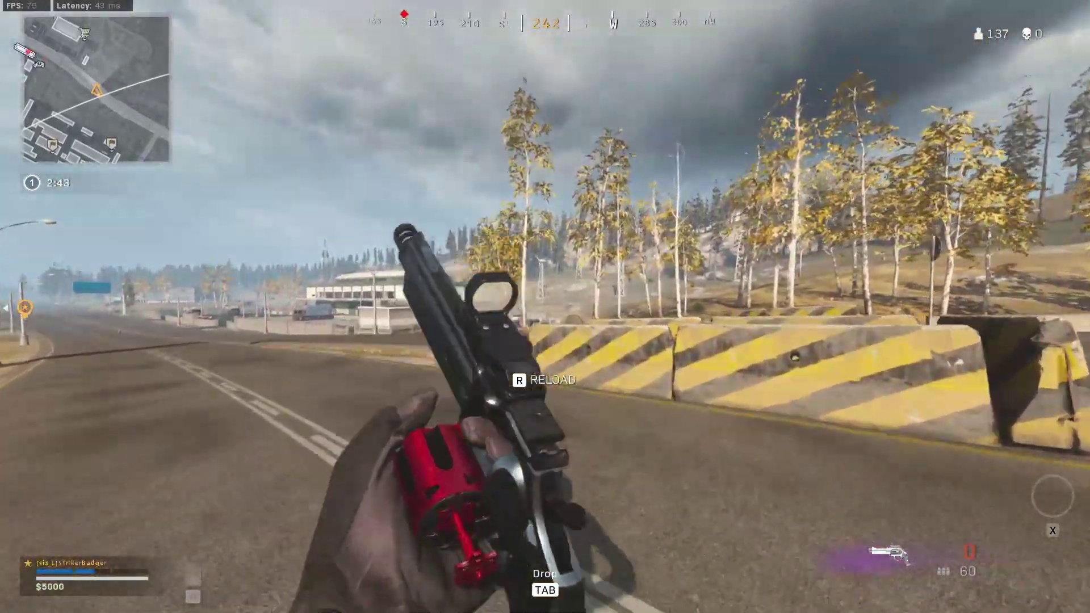
pyautogui.press('w')
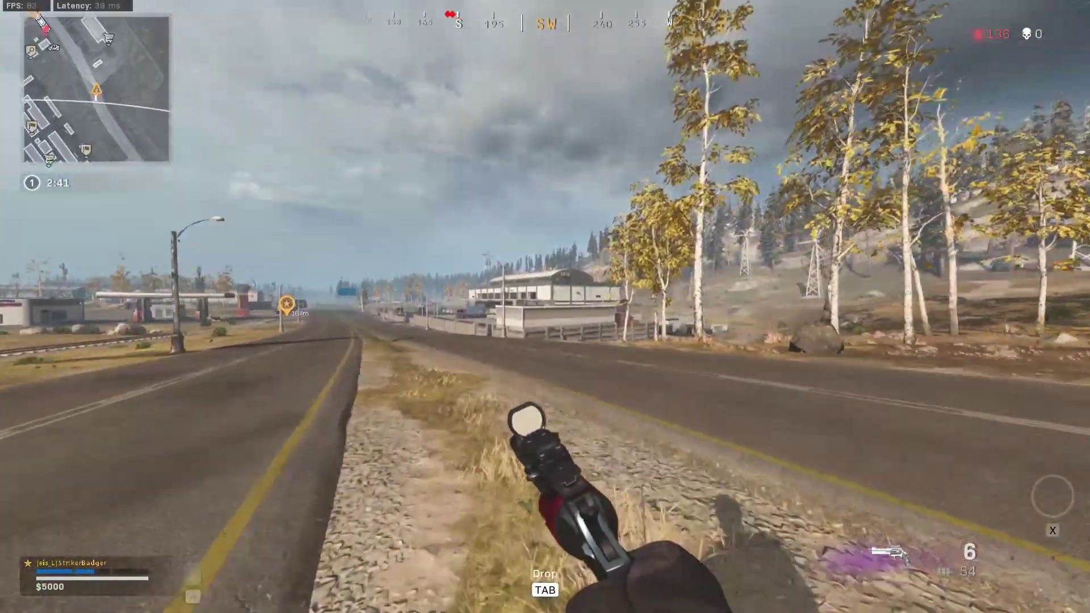
pyautogui.press('1')
pyautogui.press('w')
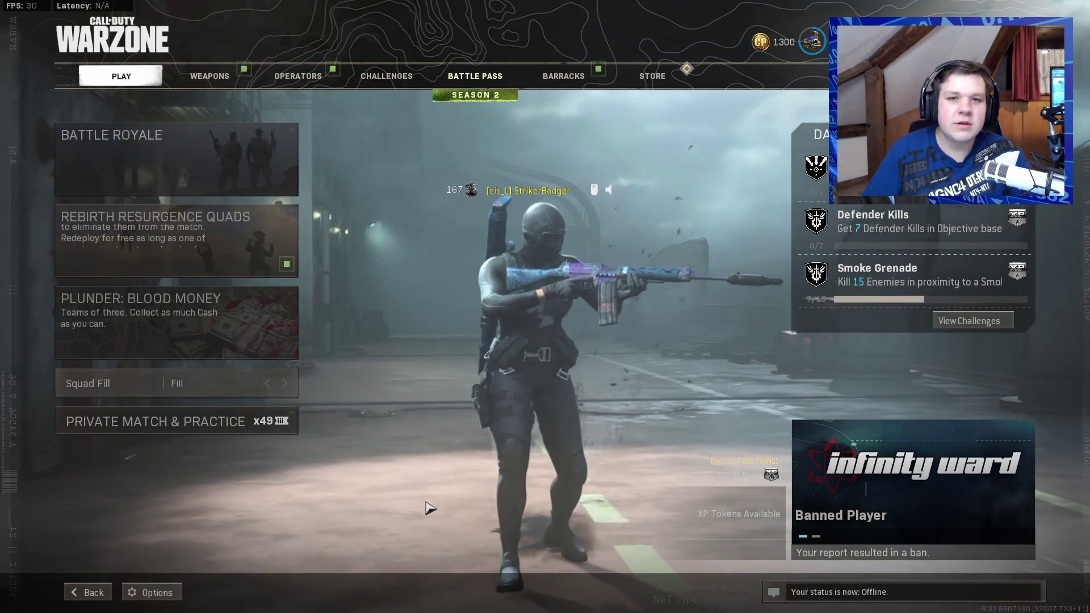
# - Set Texture Resolution to High in the graphics options, apply the settings and return to the main menu
pyautogui.click(150, 592)
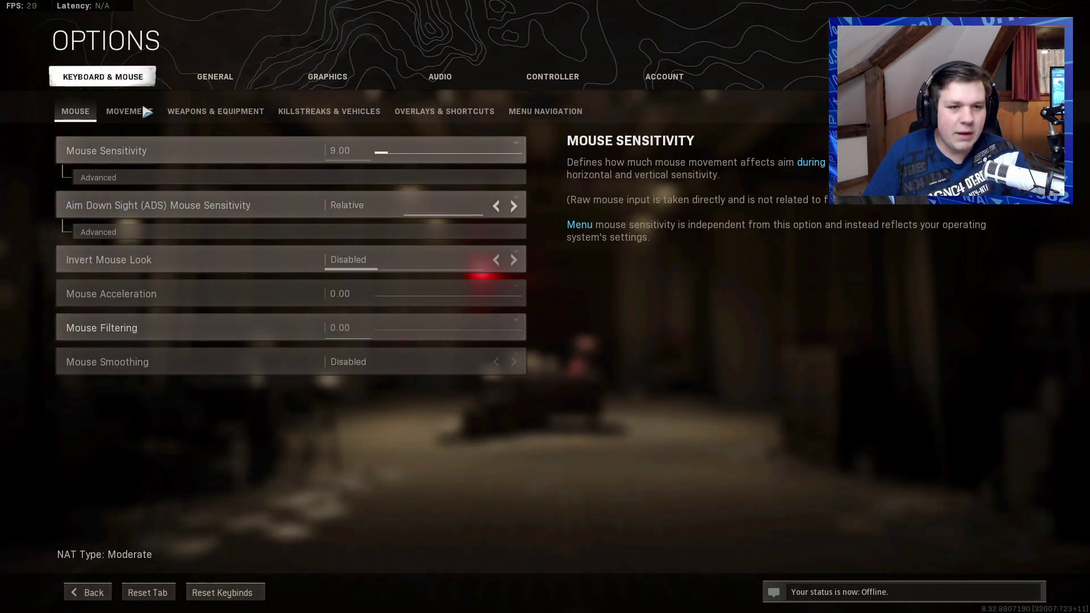
pyautogui.click(356, 80)
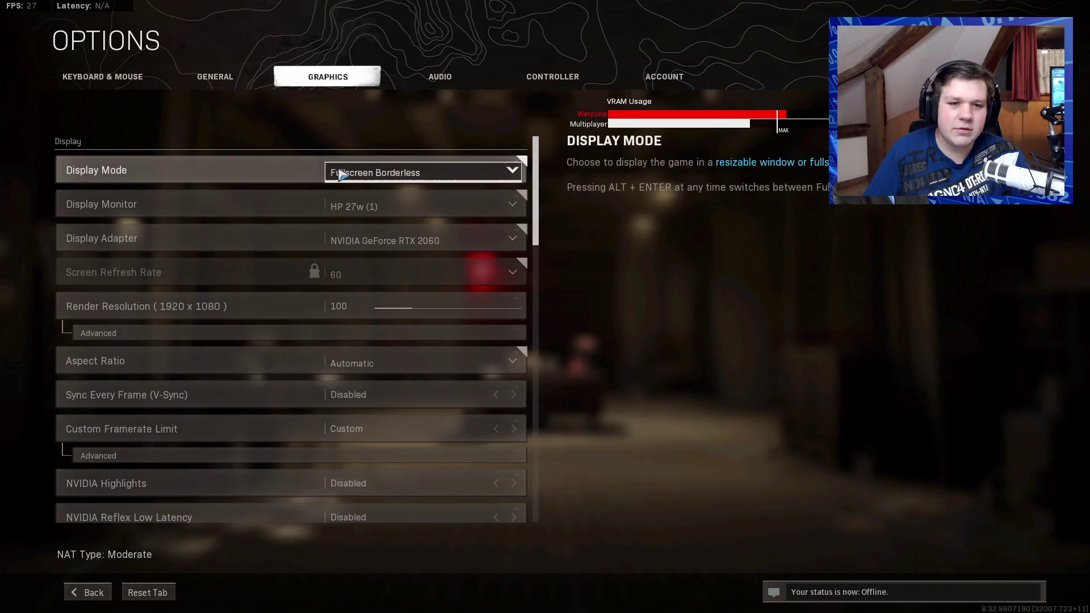
pyautogui.scroll(-10, 287, 352)
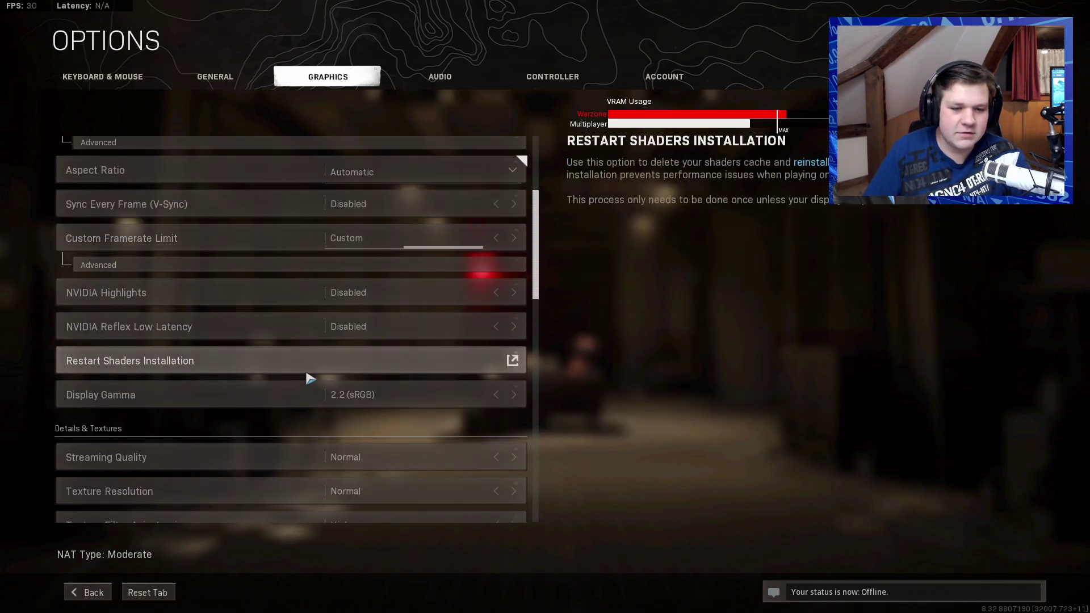
pyautogui.click(514, 355)
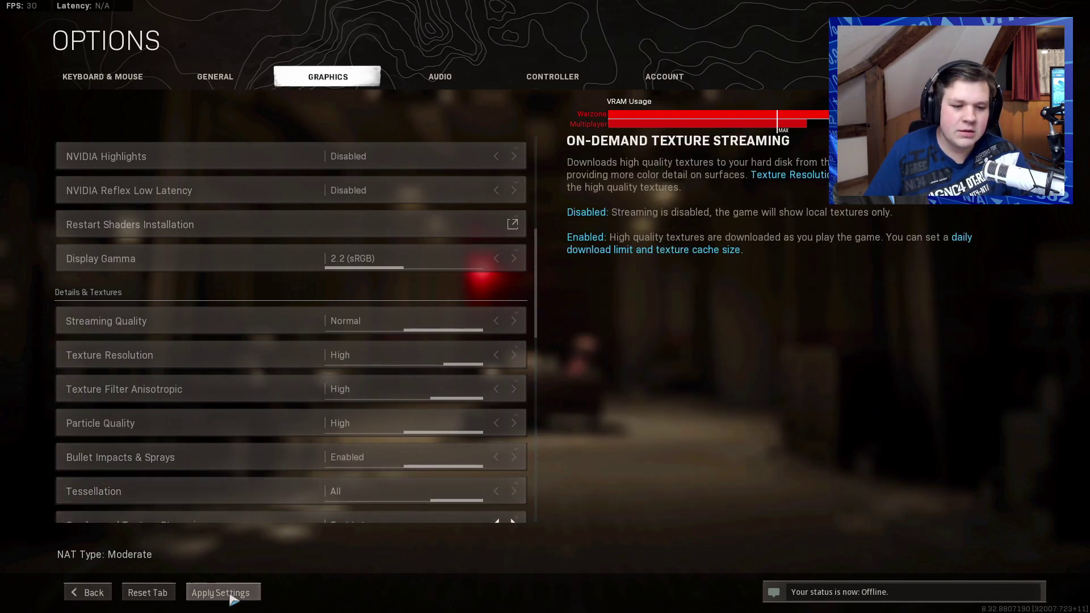
pyautogui.click(230, 591)
pyautogui.click(528, 303)
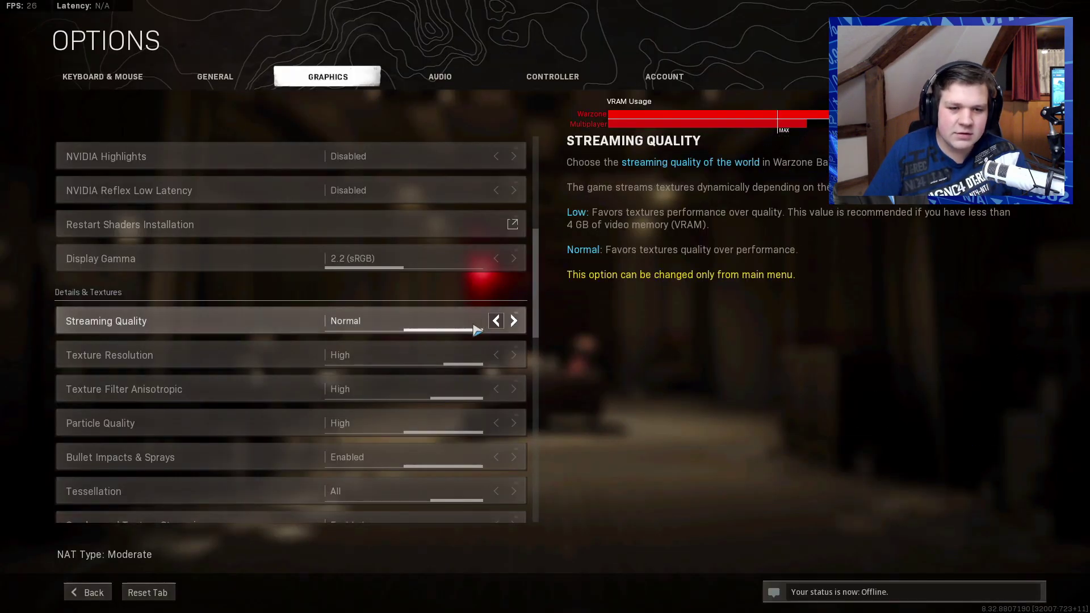
pyautogui.click(91, 592)
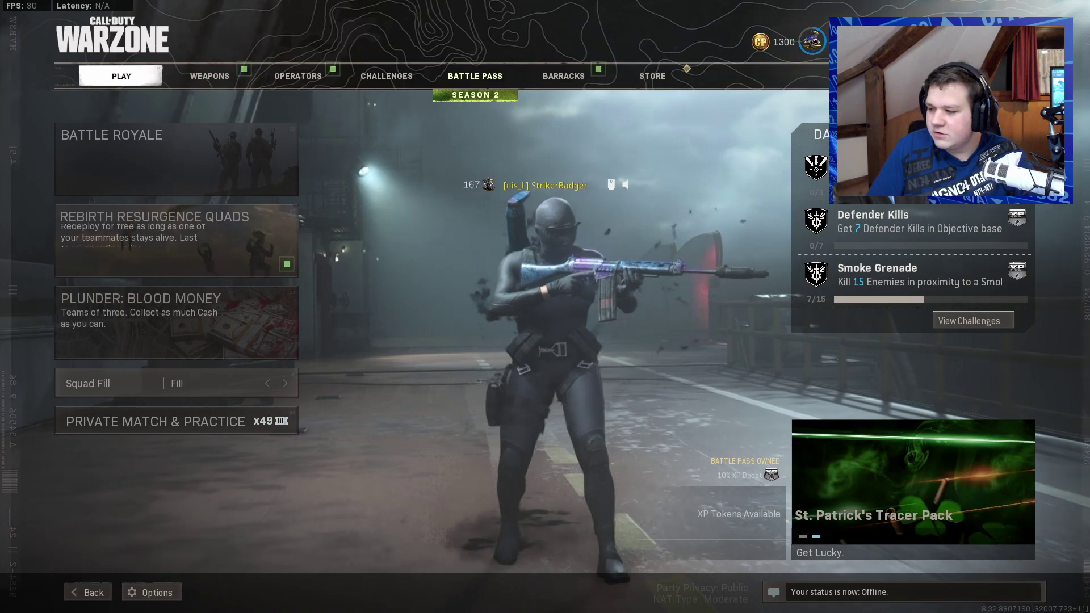
# - Switch to Task Manager and end the Call of Duty: Modern Warfare task
pyautogui.hotkey('ctrl', 'shift', 'Escape')
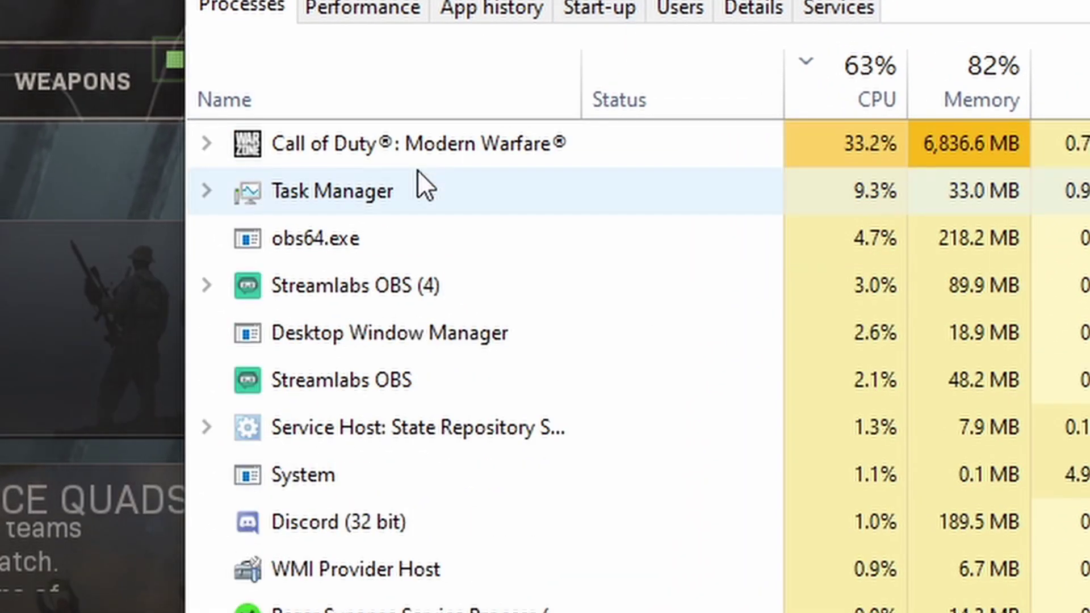
pyautogui.rightClick(418, 155)
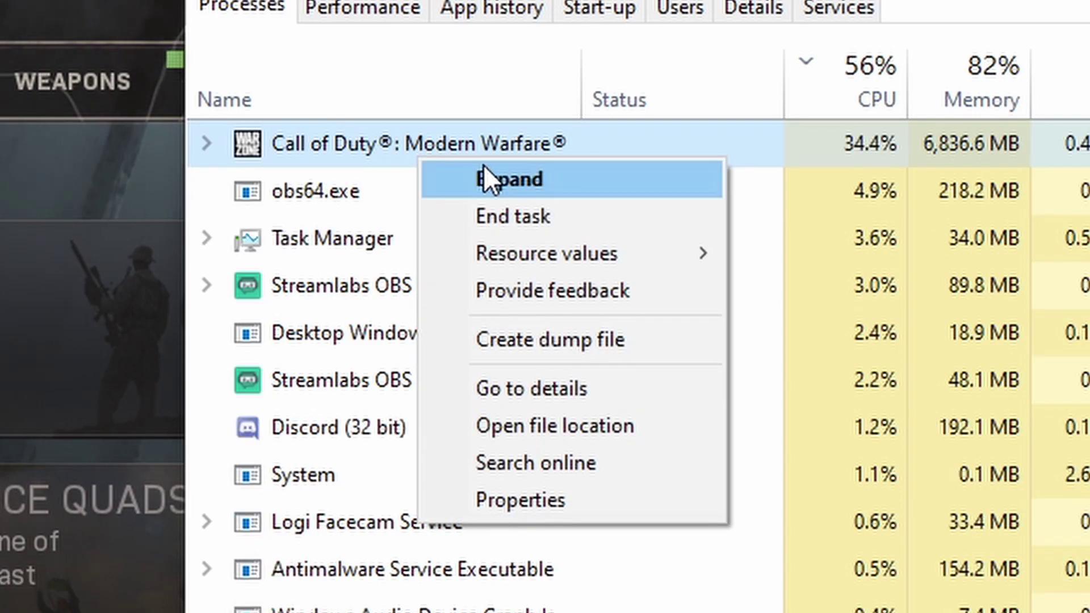
pyautogui.click(520, 213)
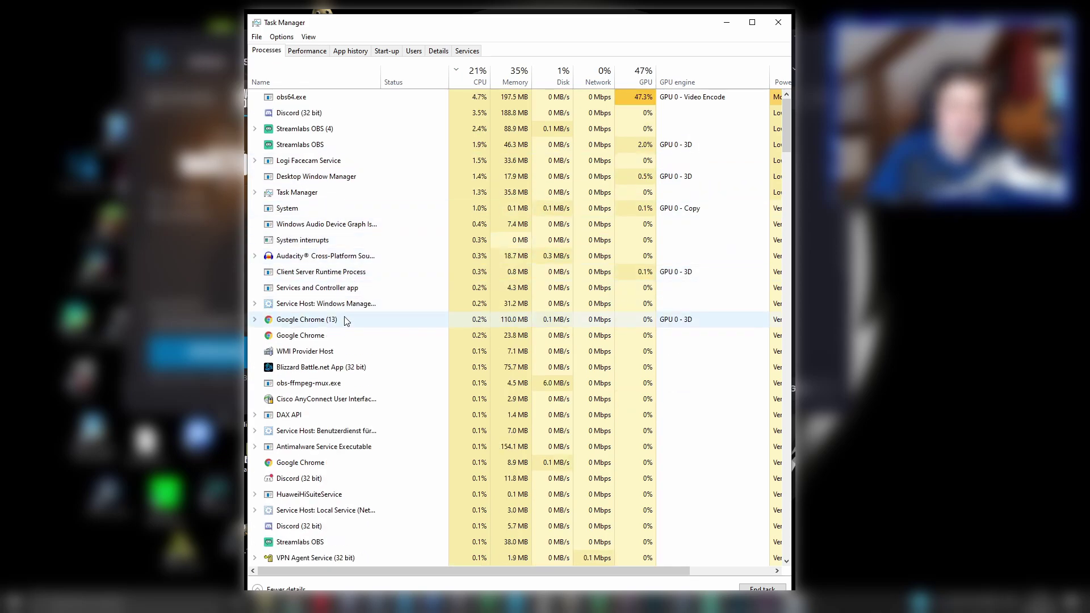
# - Sort the processes by name and end the Blizzard Battle.net App and Blizzard Update Agent tasks
pyautogui.click(320, 351)
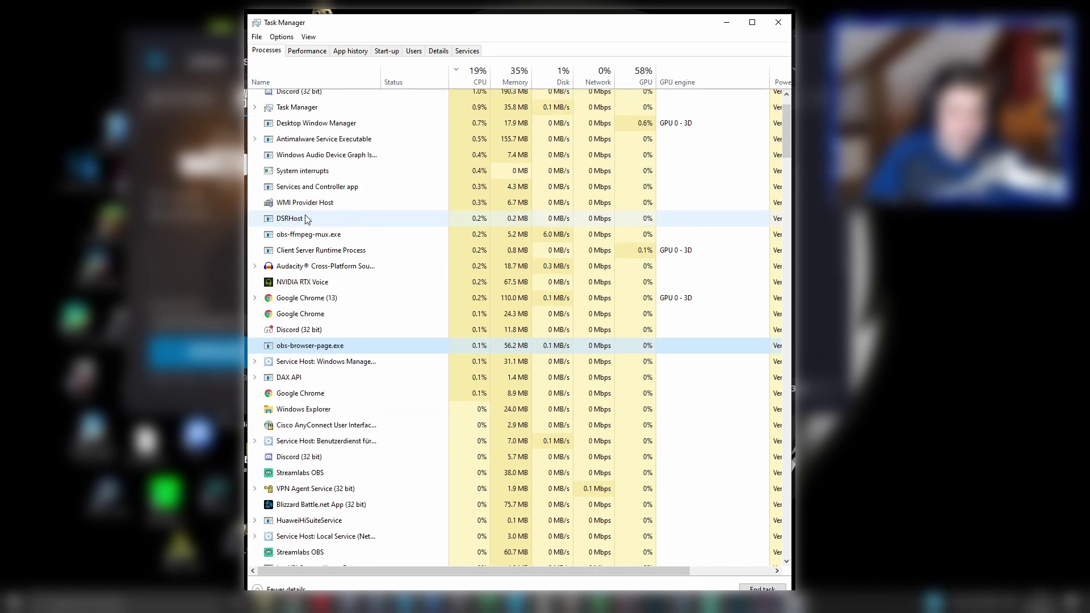
pyautogui.click(312, 79)
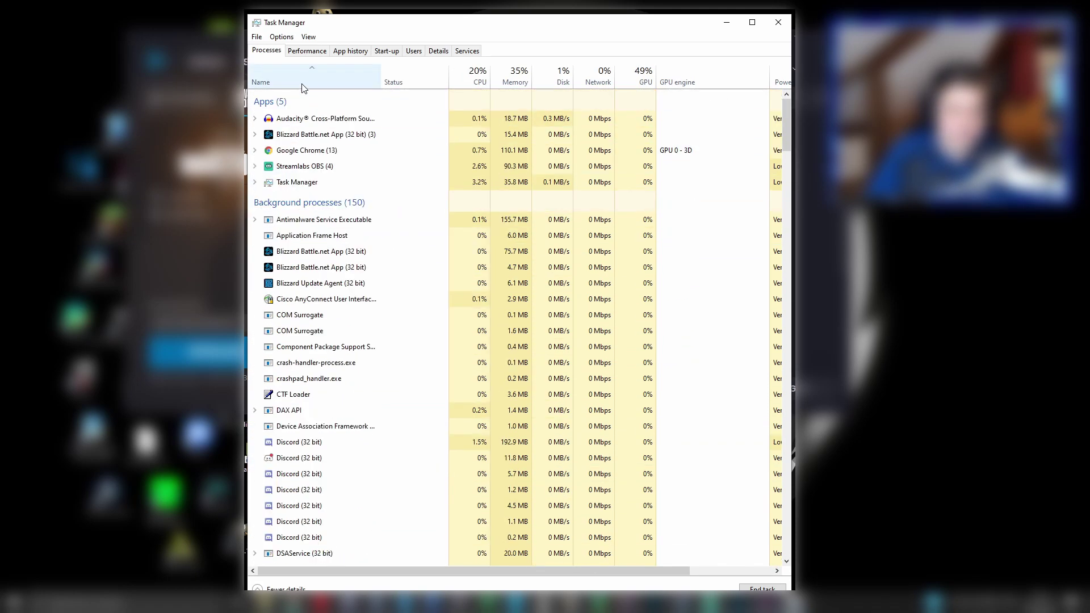
pyautogui.rightClick(319, 134)
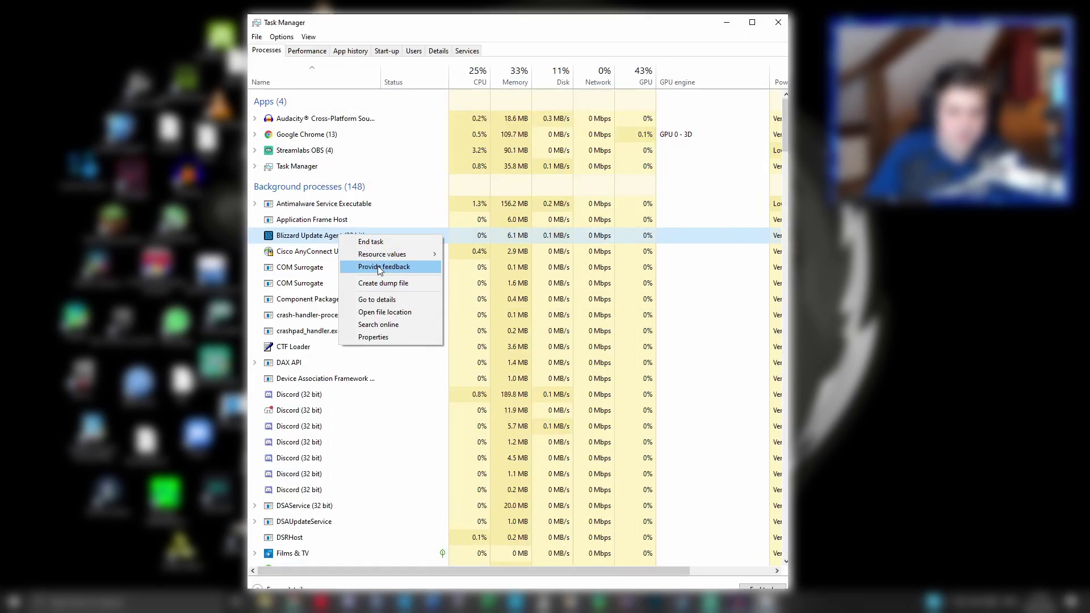
pyautogui.click(373, 243)
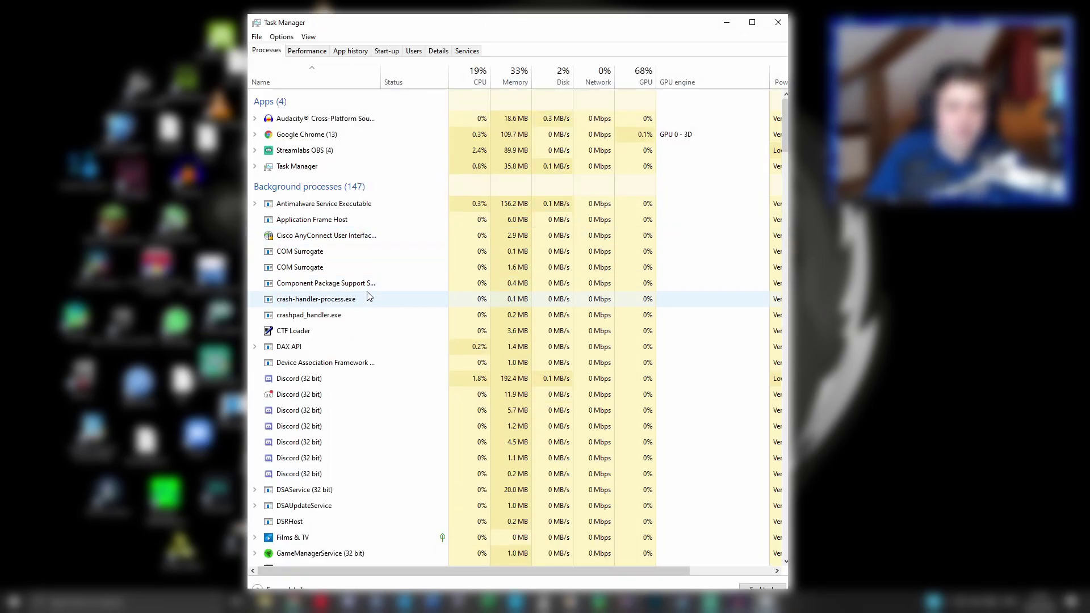
# - Check the remaining background and Windows processes for leftover Blizzard tasks and close Task Manager
pyautogui.scroll(-14, 335, 278)
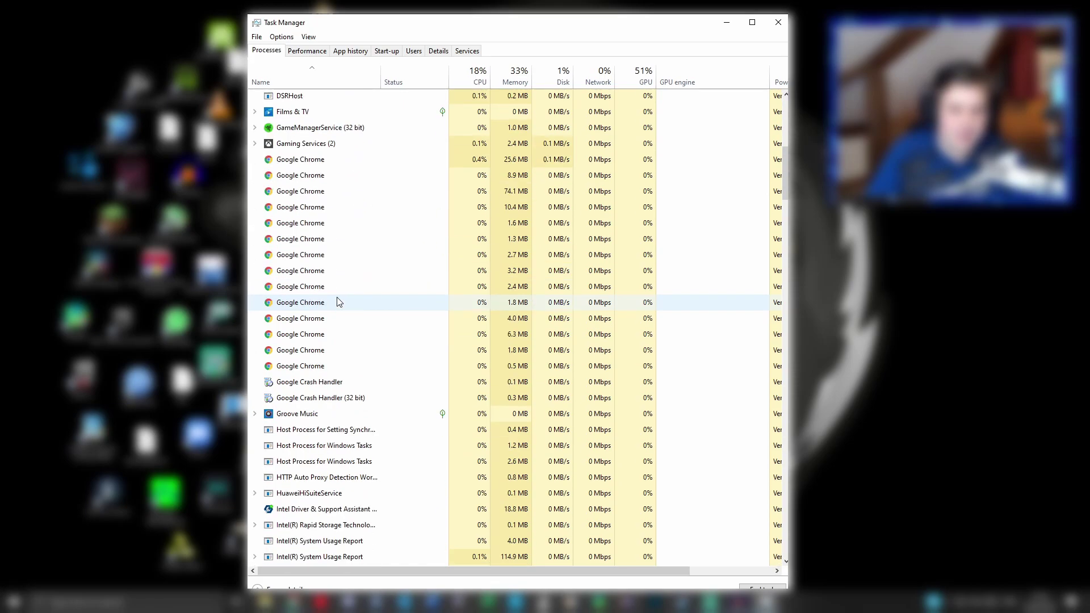
pyautogui.scroll(-18, 332, 286)
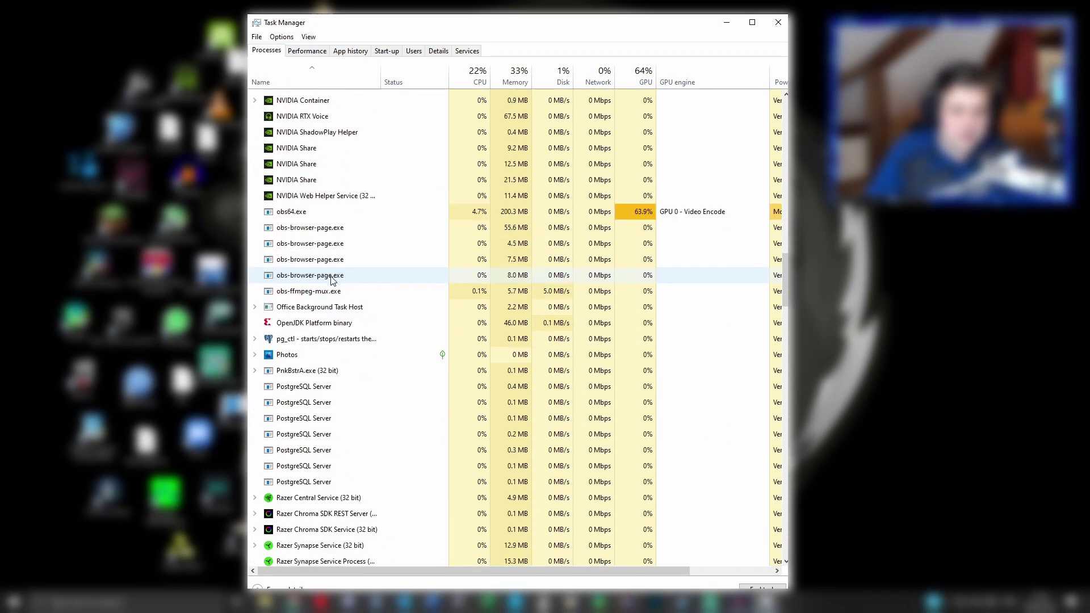
pyautogui.scroll(-7, 333, 282)
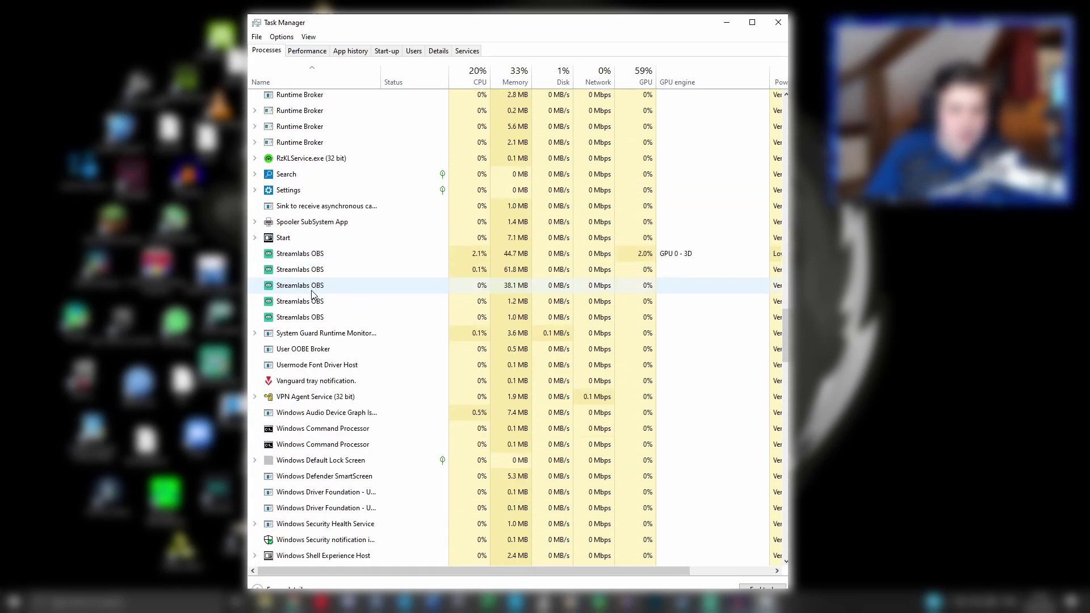
pyautogui.scroll(-13, 312, 294)
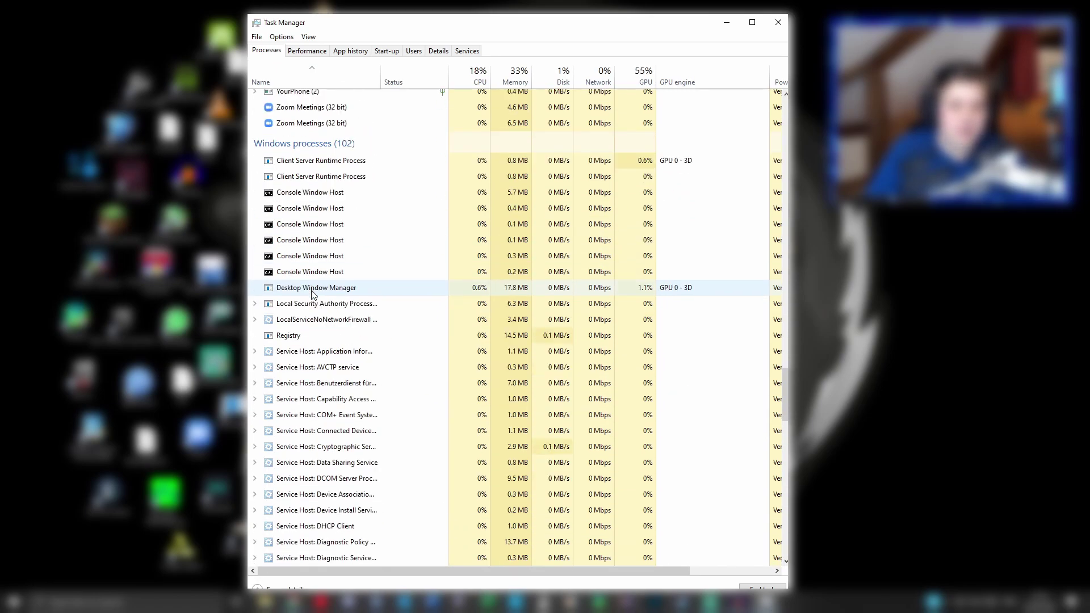
pyautogui.scroll(-15, 311, 294)
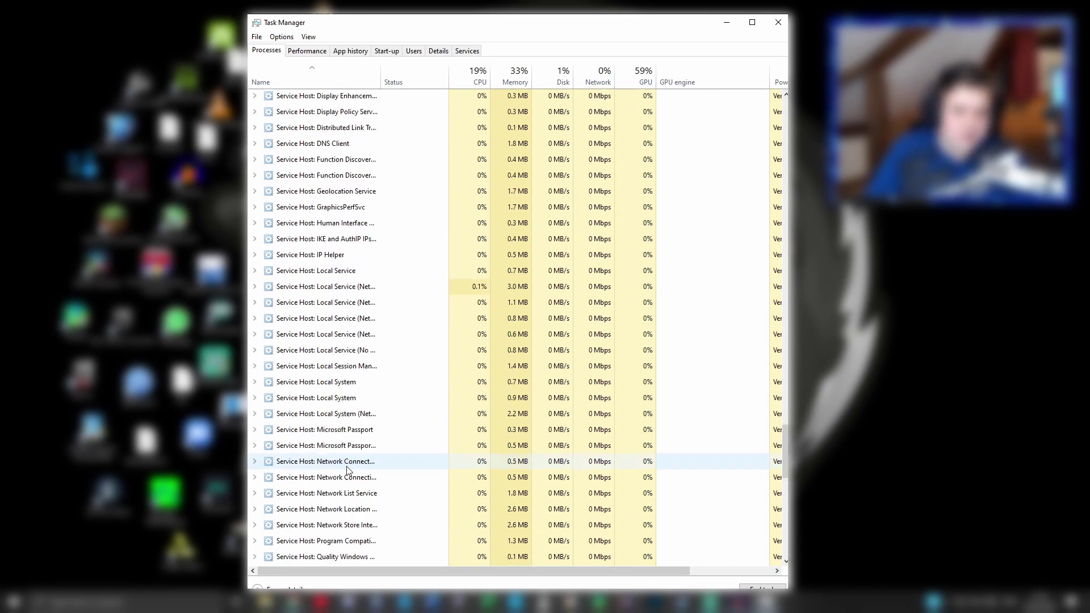
pyautogui.scroll(-10, 352, 444)
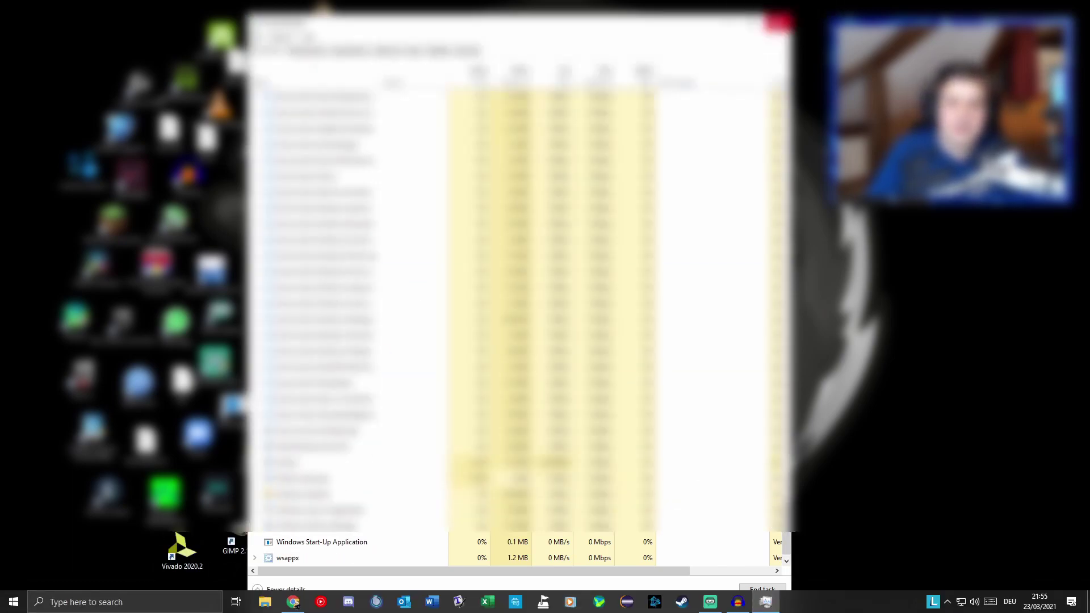
pyautogui.click(778, 21)
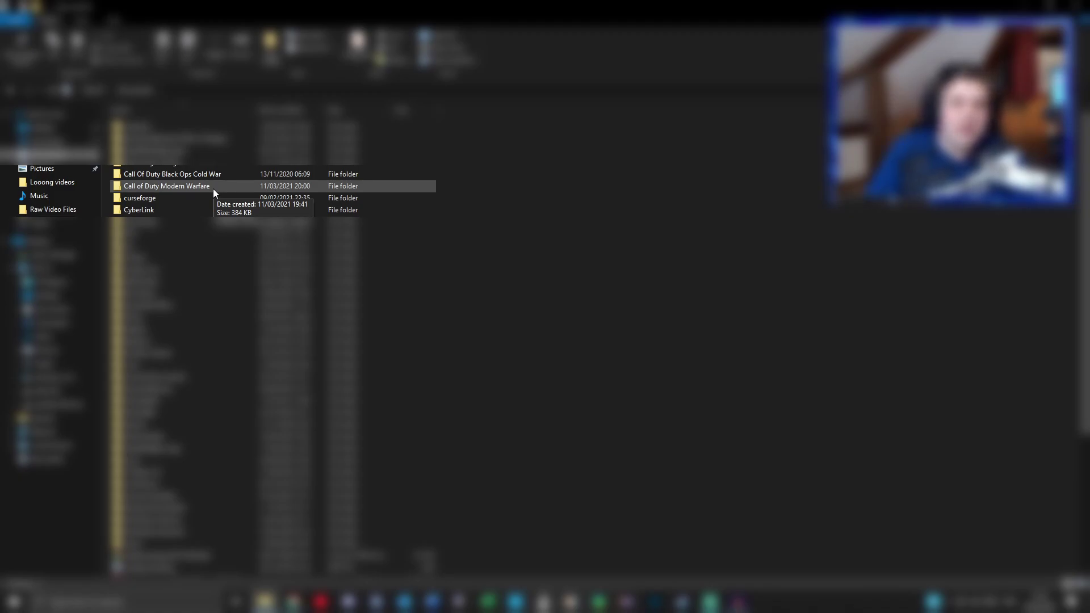
# - Switch to File Explorer and bring up the available actions for the Call of Duty Modern Warfare folder
pyautogui.rightClick(213, 188)
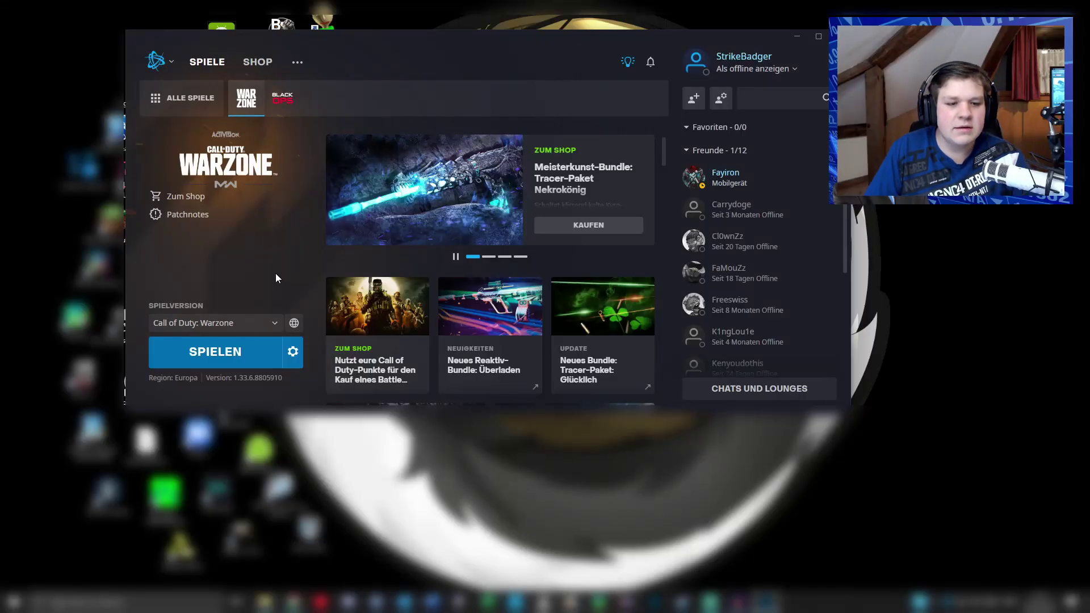
# - Launch Call of Duty: Warzone from Battle.net, accepting safe mode at the first prompt and declining it at the second
pyautogui.click(224, 352)
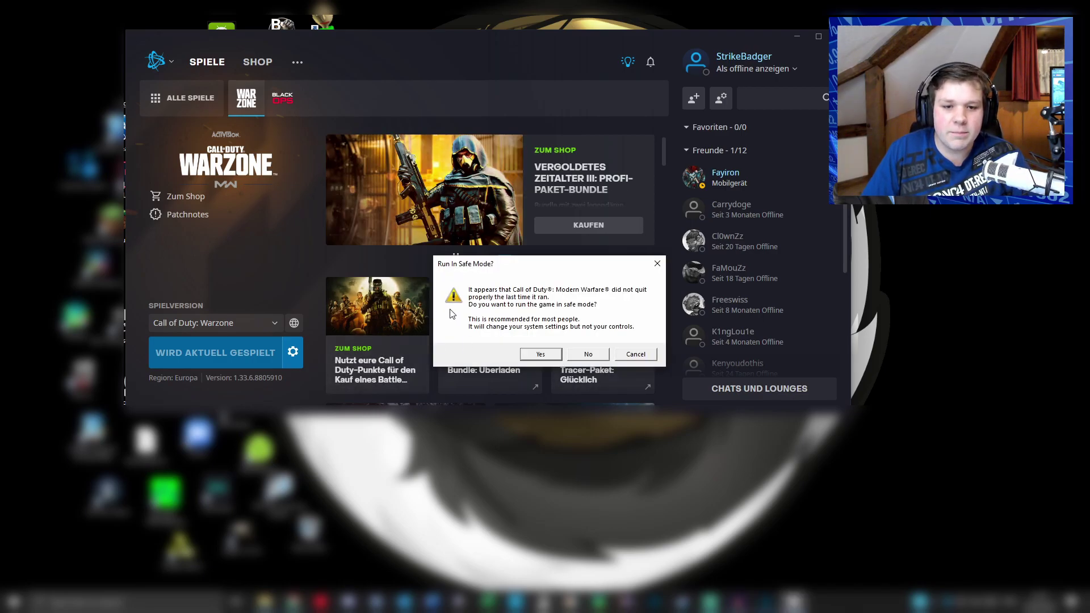
pyautogui.moveTo(526, 271); pyautogui.dragTo(485, 207)
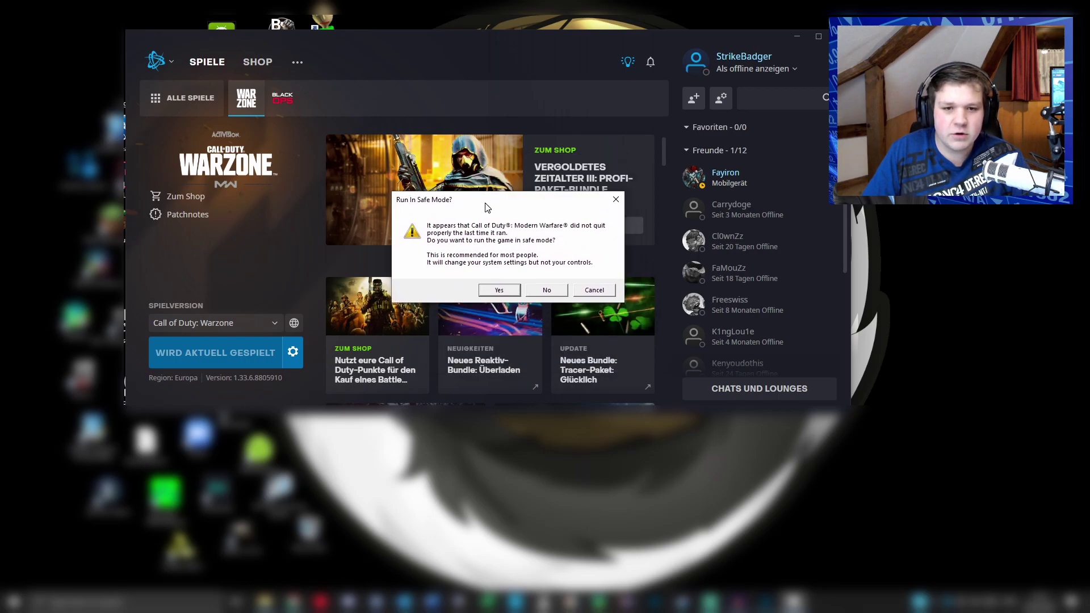
pyautogui.click(499, 290)
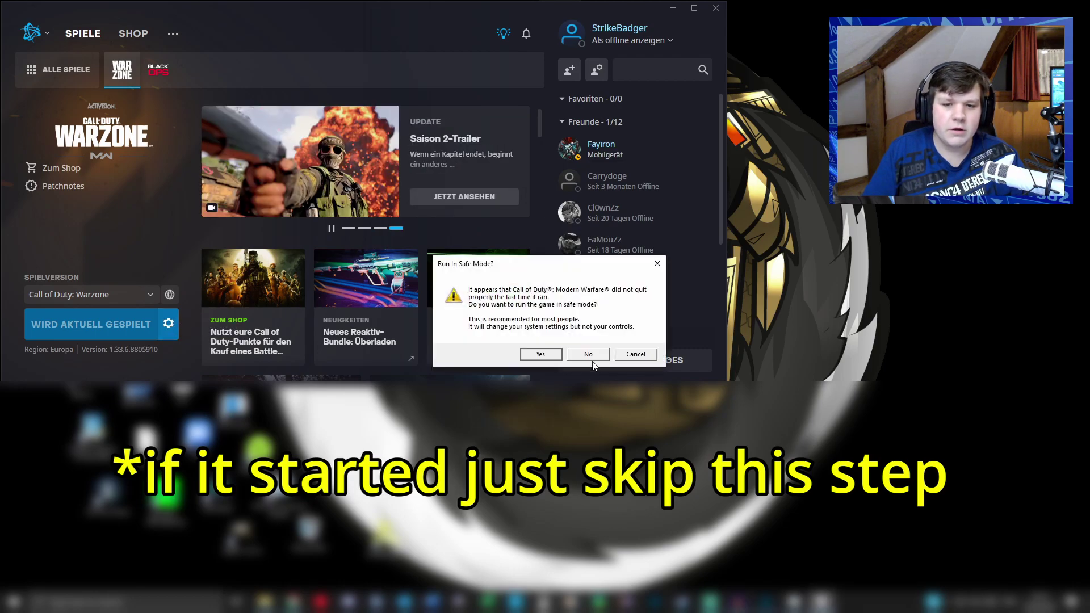
pyautogui.click(588, 354)
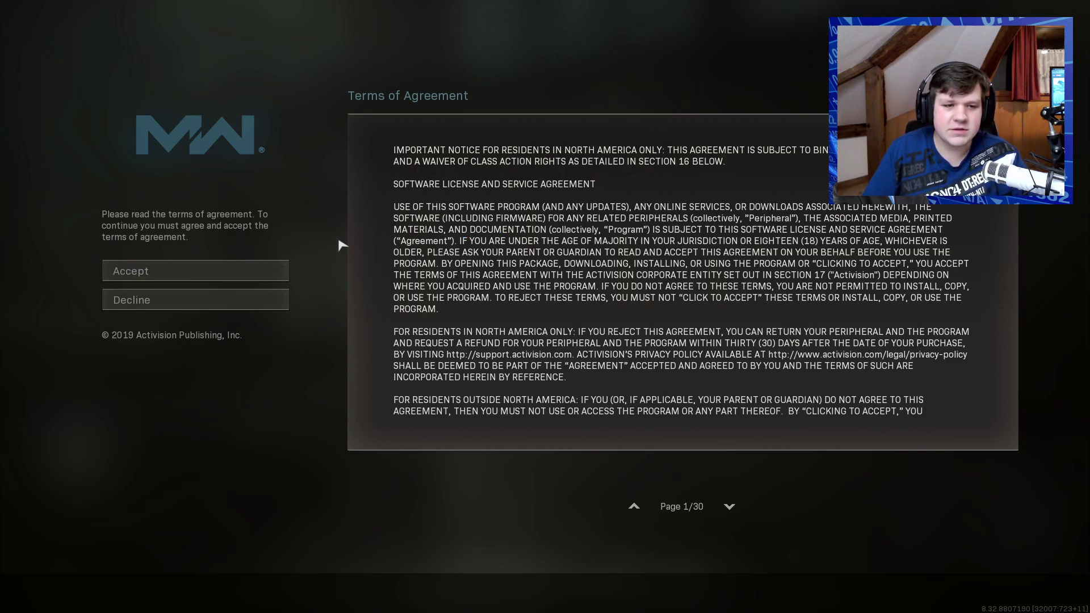
# - Accept the terms of agreement and leave the initial audio setup with its preset values
pyautogui.click(275, 270)
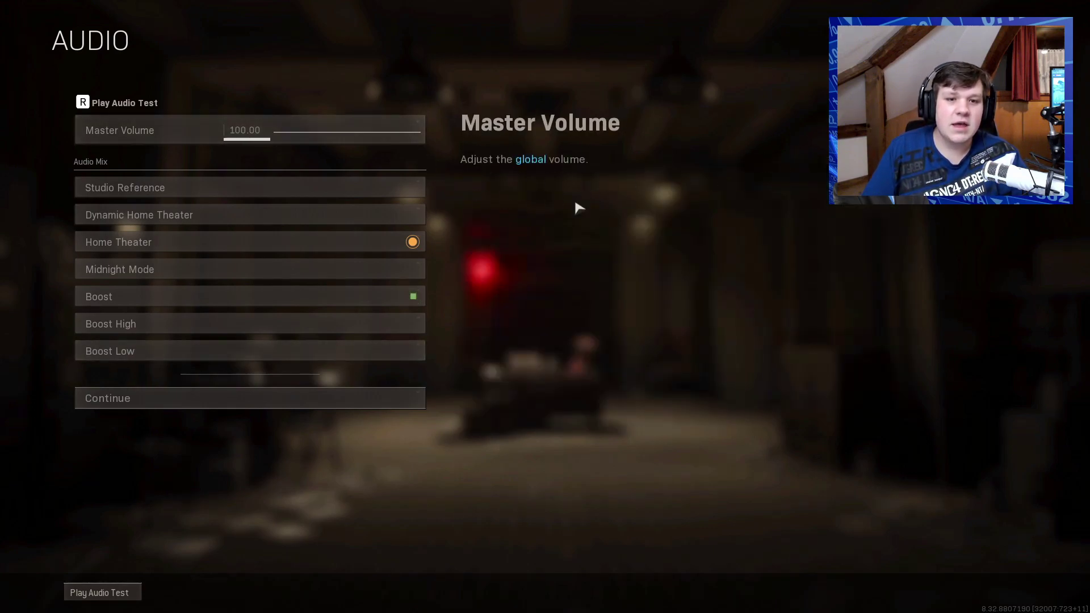
pyautogui.press('Escape')
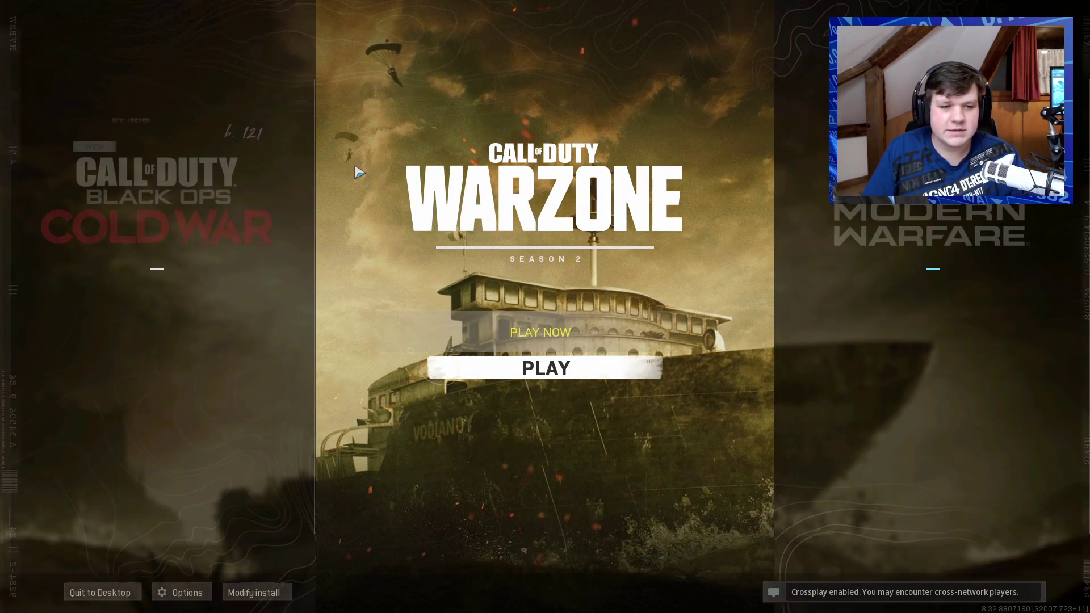
# - Enter Call of Duty: Warzone from the game selection screen
pyautogui.moveTo(284, 188)
pyautogui.press('Right')
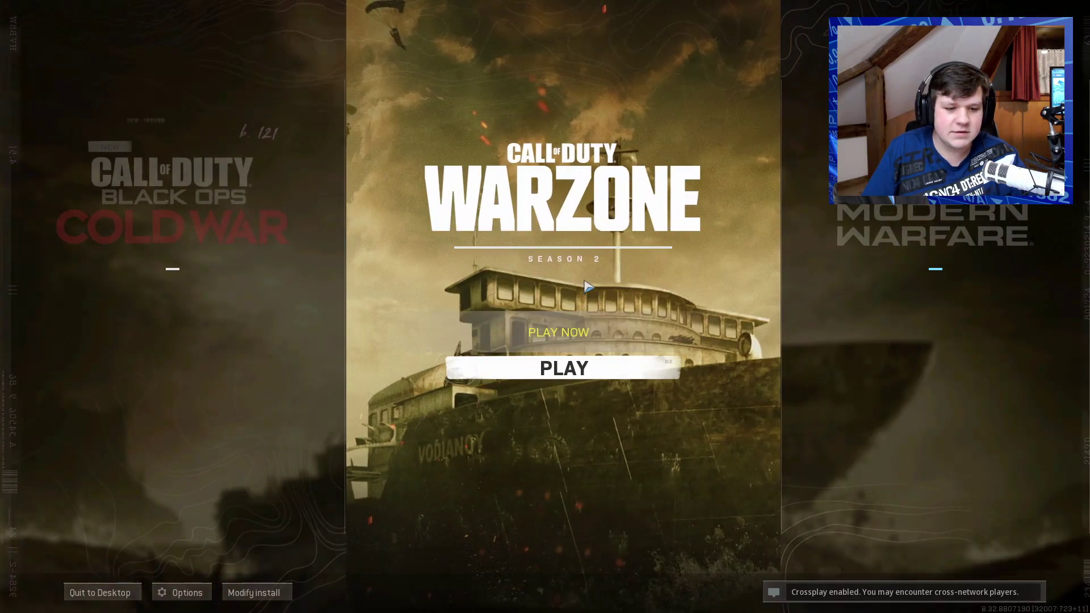
pyautogui.press('Right')
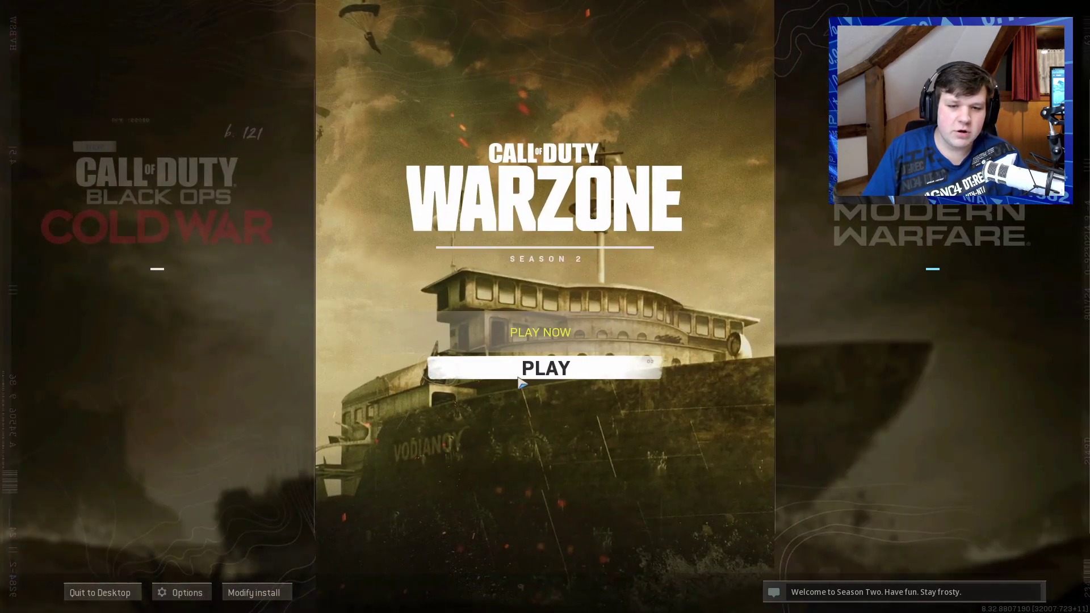
pyautogui.click(519, 375)
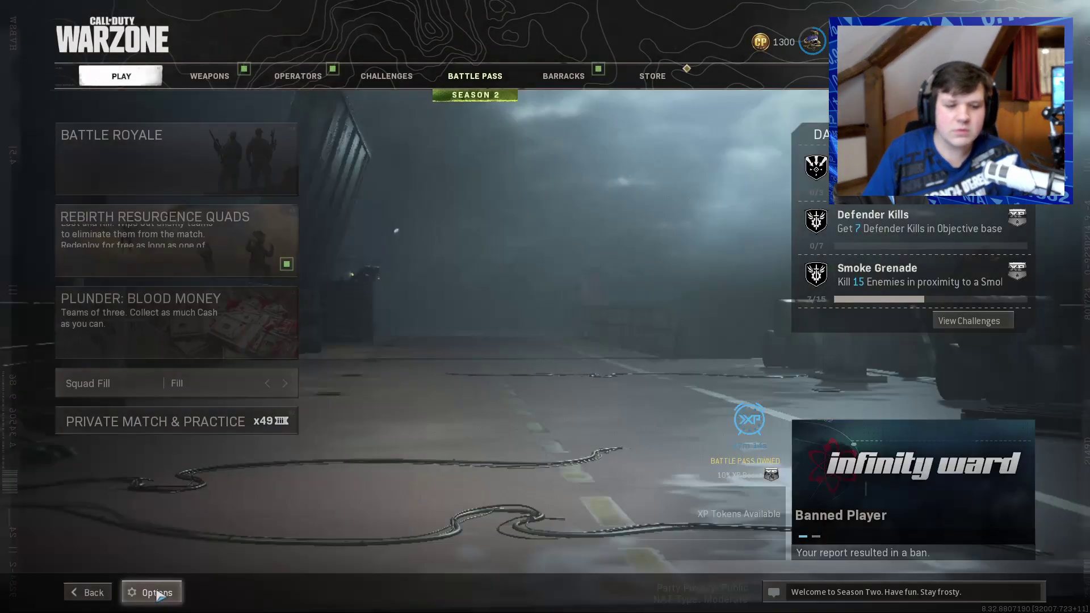
# - Open the game options and look through the keyboard and mouse, general, audio, controller and account settings
pyautogui.click(154, 591)
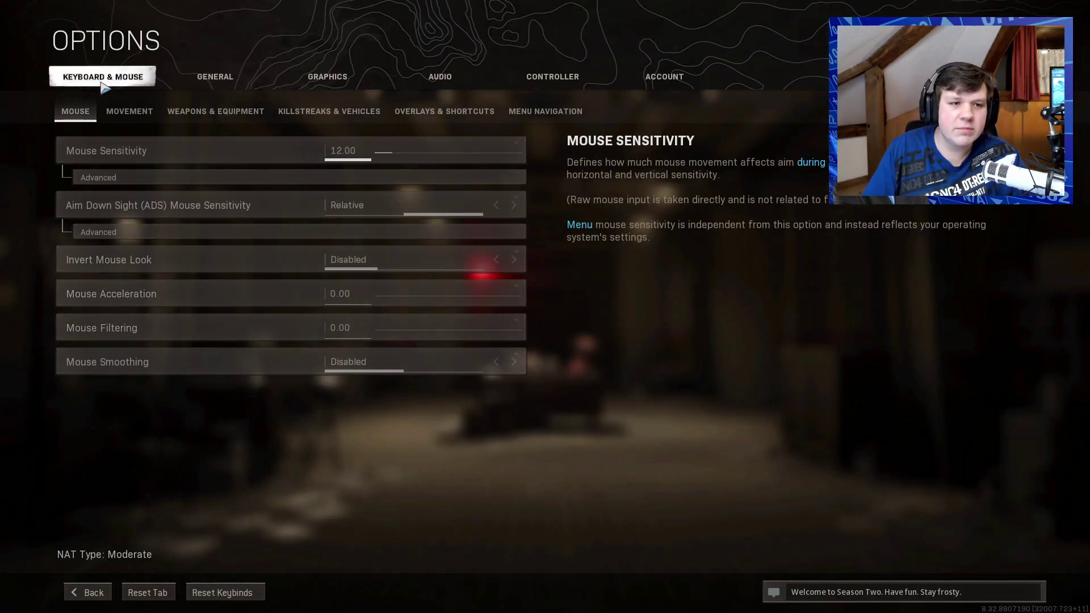
pyautogui.click(125, 113)
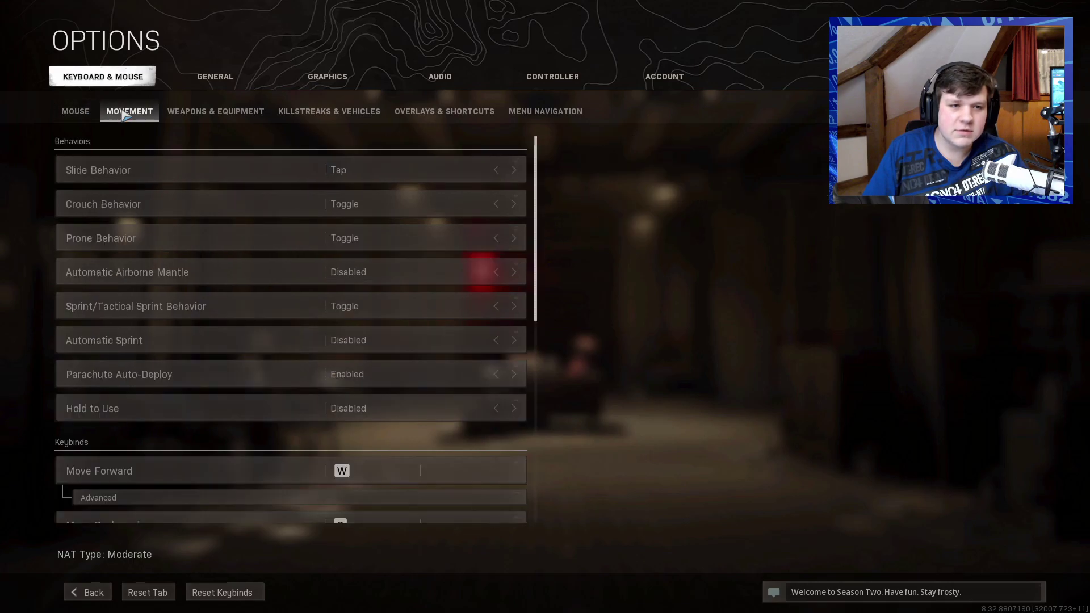
pyautogui.click(230, 117)
pyautogui.click(326, 111)
pyautogui.click(444, 111)
pyautogui.click(545, 111)
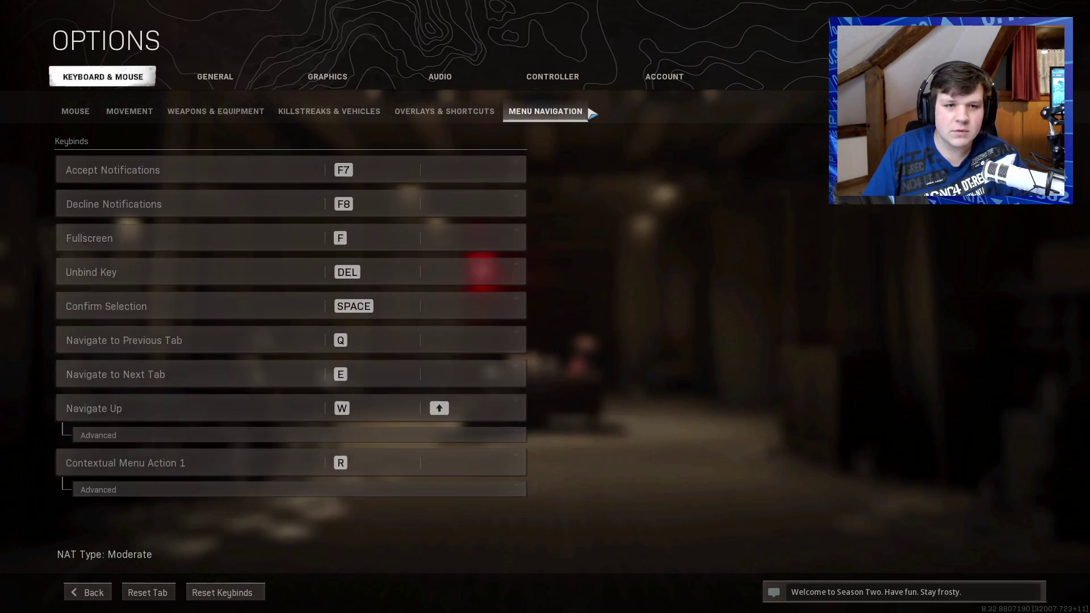
pyautogui.click(206, 83)
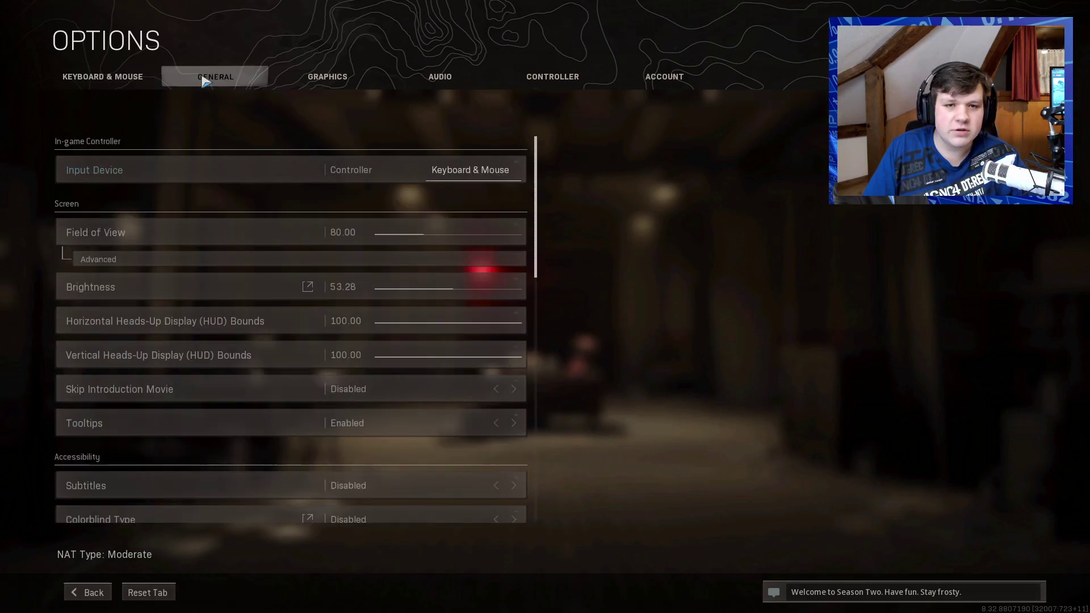
pyautogui.click(442, 81)
pyautogui.click(547, 78)
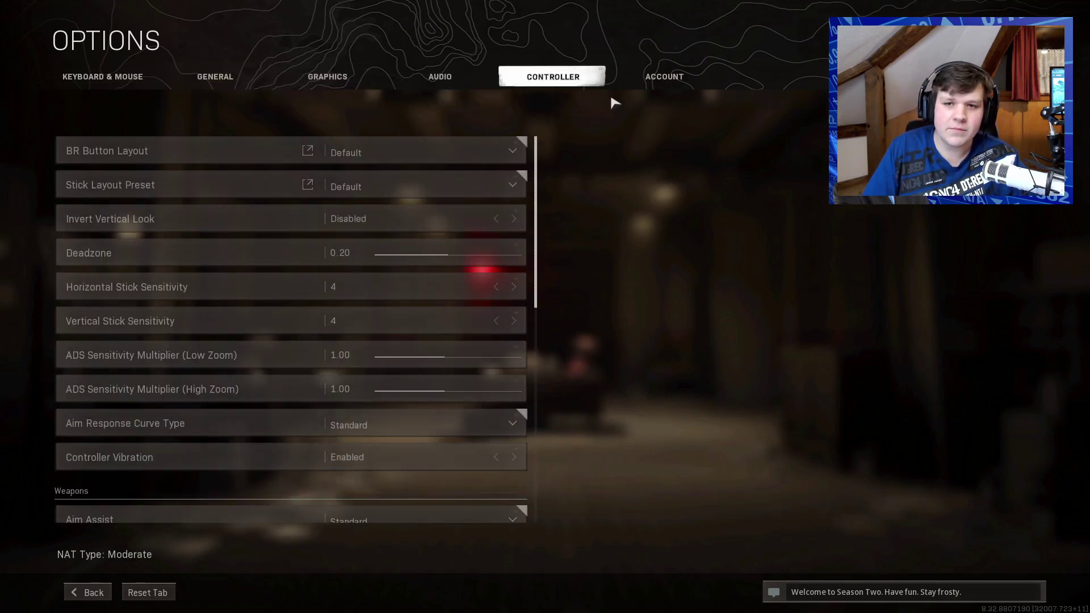
pyautogui.click(663, 82)
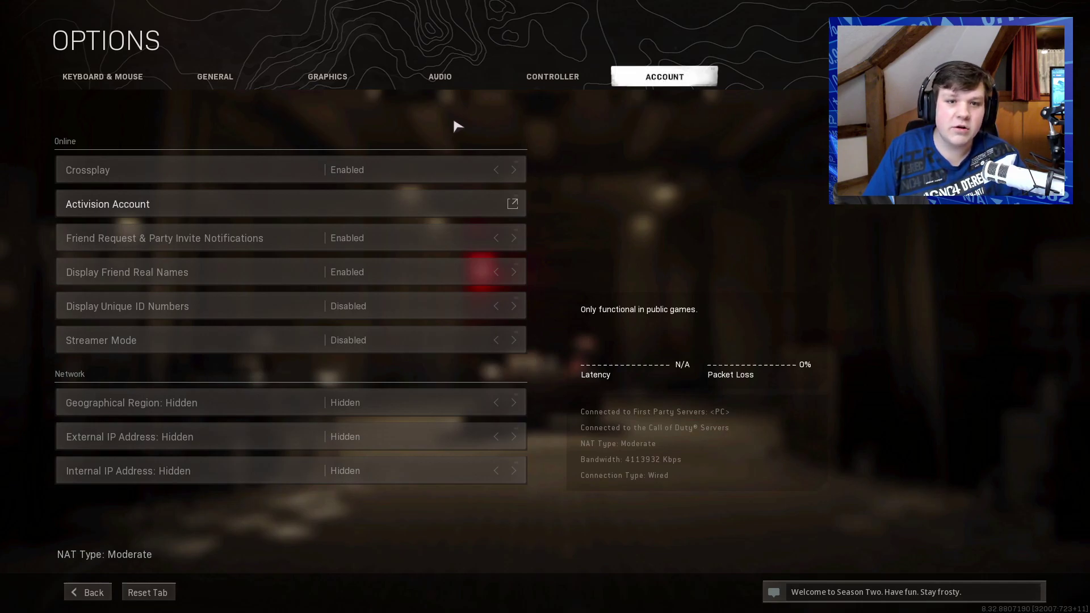
# - Disable NVIDIA Highlights and NVIDIA Reflex Low Latency in the graphics options
pyautogui.click(340, 80)
pyautogui.scroll(-5, 297, 279)
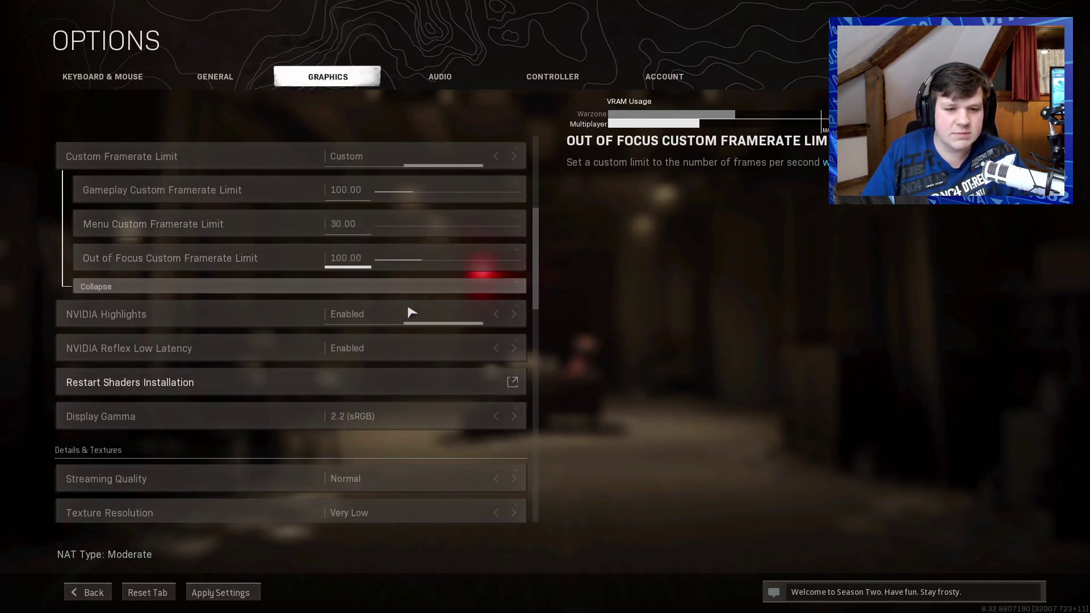
pyautogui.click(506, 312)
pyautogui.scroll(-1, 503, 340)
pyautogui.click(496, 320)
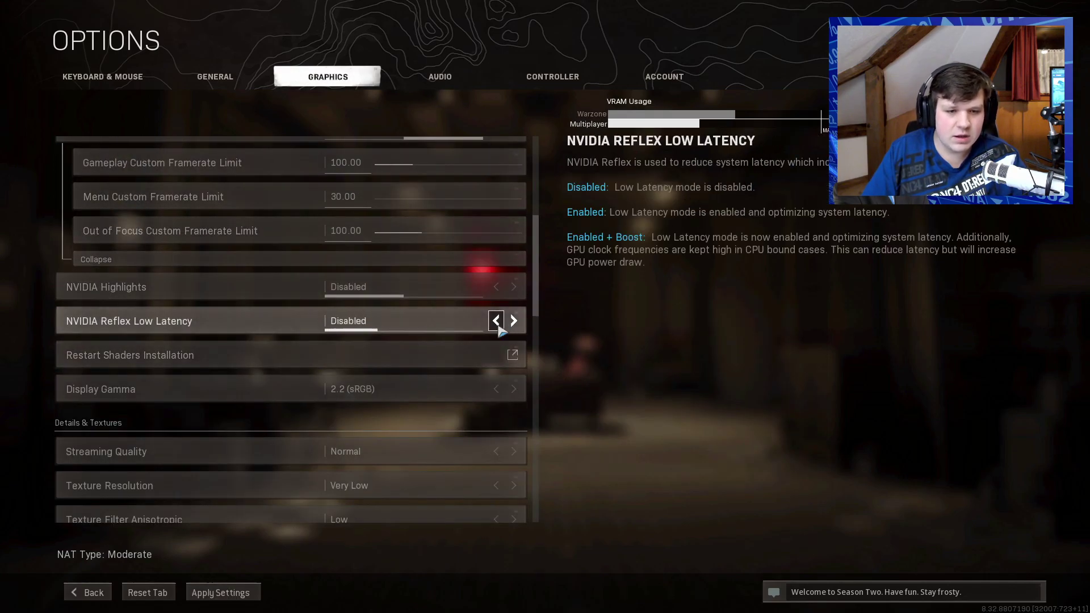
pyautogui.scroll(-1, 494, 363)
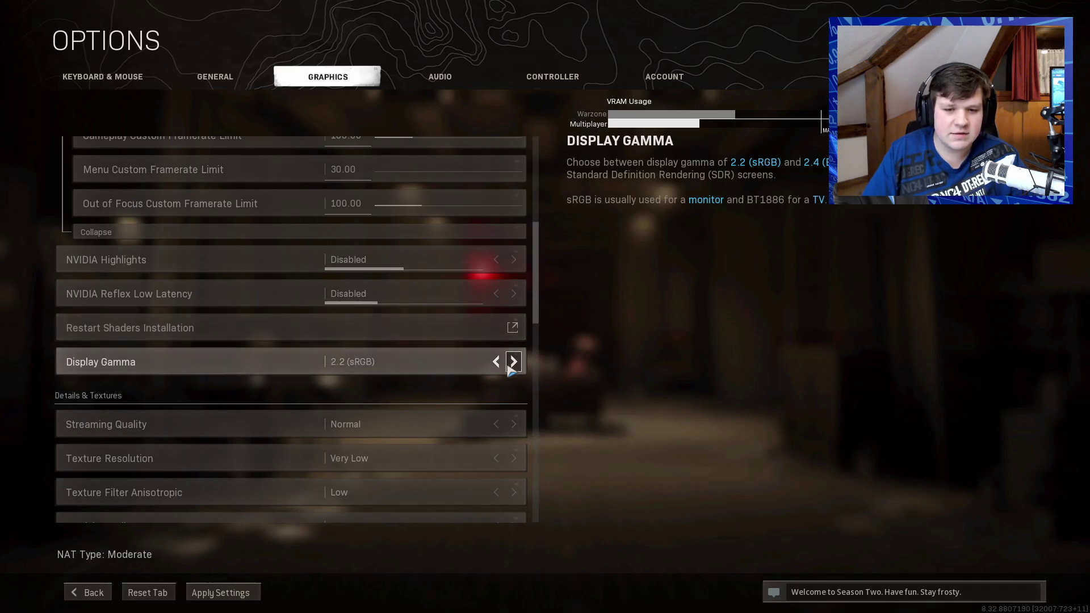
# - Set Texture Resolution to Normal in the Details & Textures settings
pyautogui.scroll(-5, 483, 366)
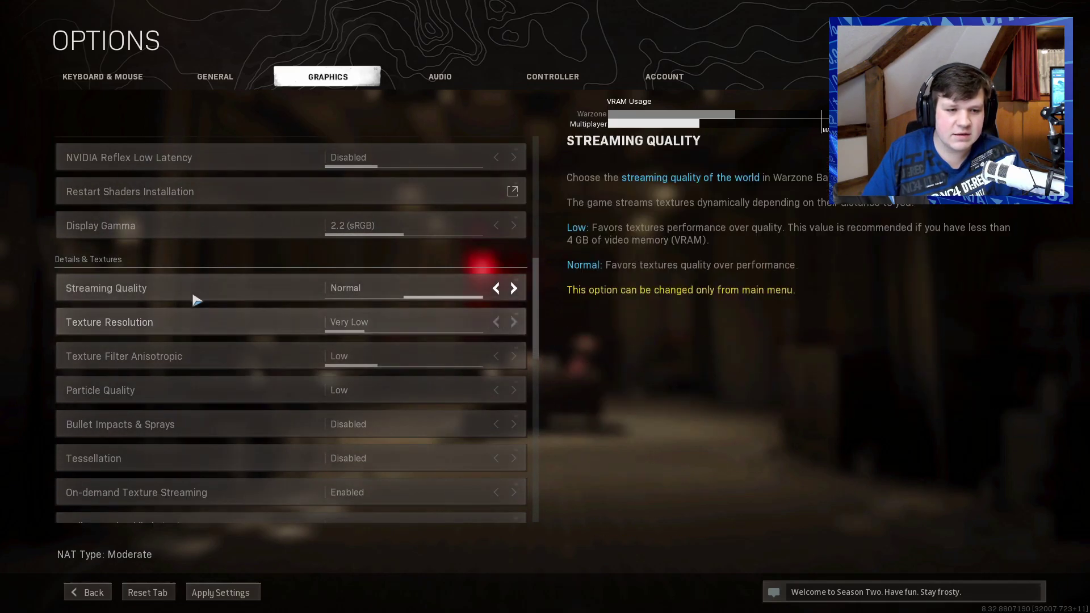
pyautogui.click(515, 323)
pyautogui.click(514, 322)
pyautogui.click(515, 323)
pyautogui.click(497, 322)
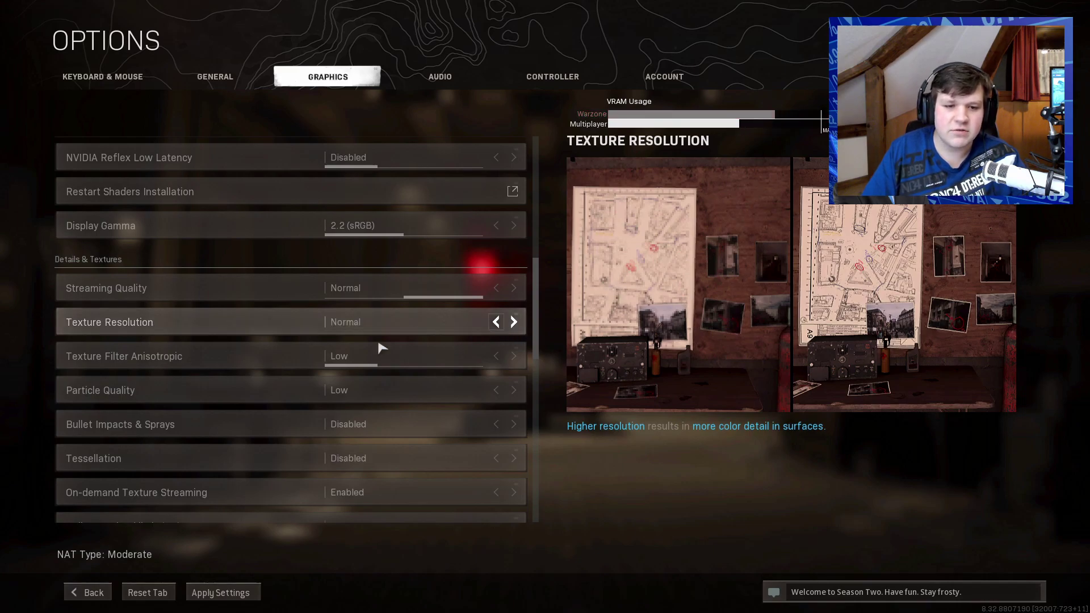
# - Set Texture Filter Anisotropic and Particle Quality to High, enable Bullet Impacts & Sprays, and set Tessellation to All
pyautogui.scroll(-1, 426, 341)
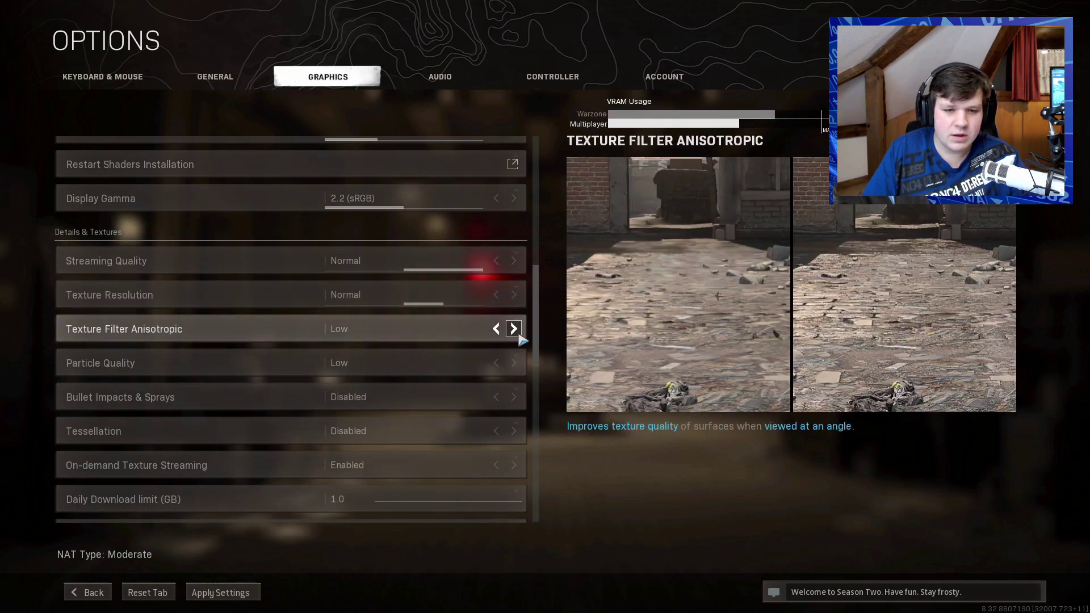
pyautogui.click(514, 329)
pyautogui.click(513, 328)
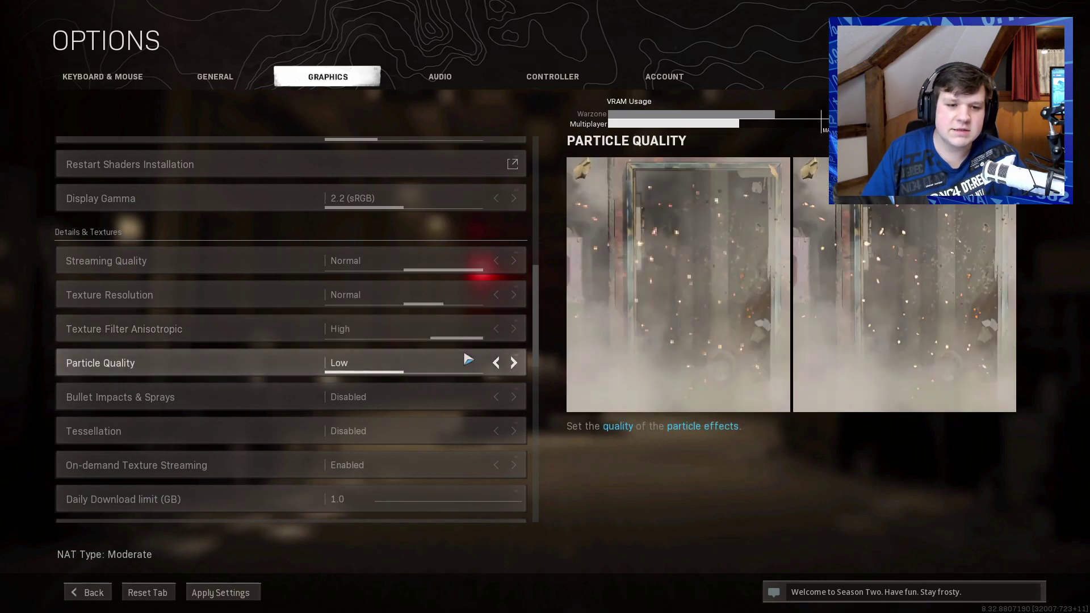
pyautogui.scroll(-1, 499, 347)
pyautogui.scroll(-1, 477, 357)
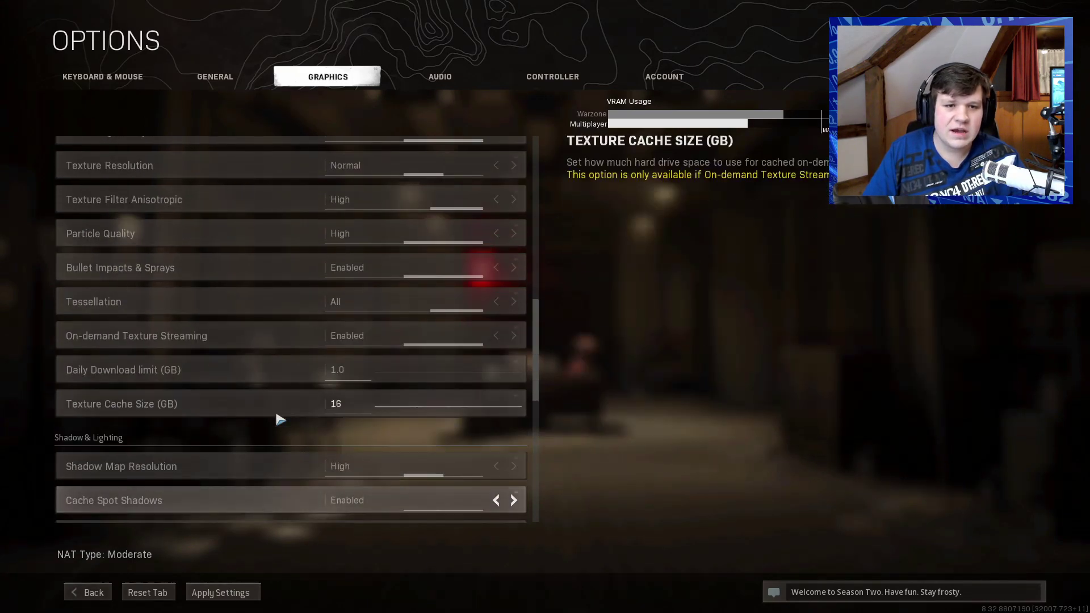
# - Review the framerate limits and texture settings, and apply the changed graphics settings
pyautogui.scroll(9, 279, 418)
pyautogui.scroll(14, 301, 409)
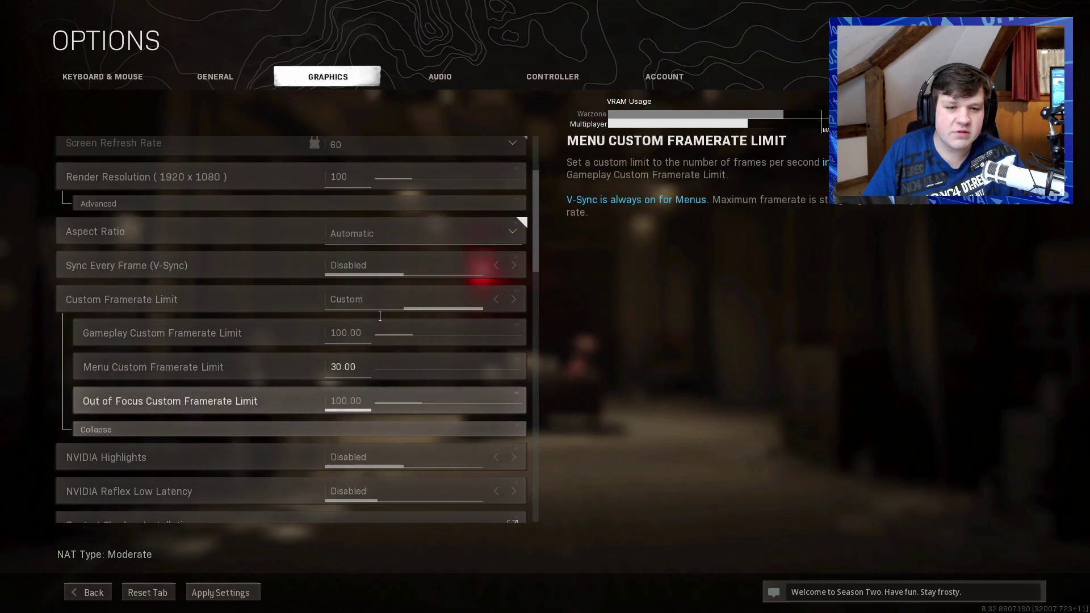
pyautogui.scroll(-2, 431, 392)
pyautogui.scroll(-15, 454, 359)
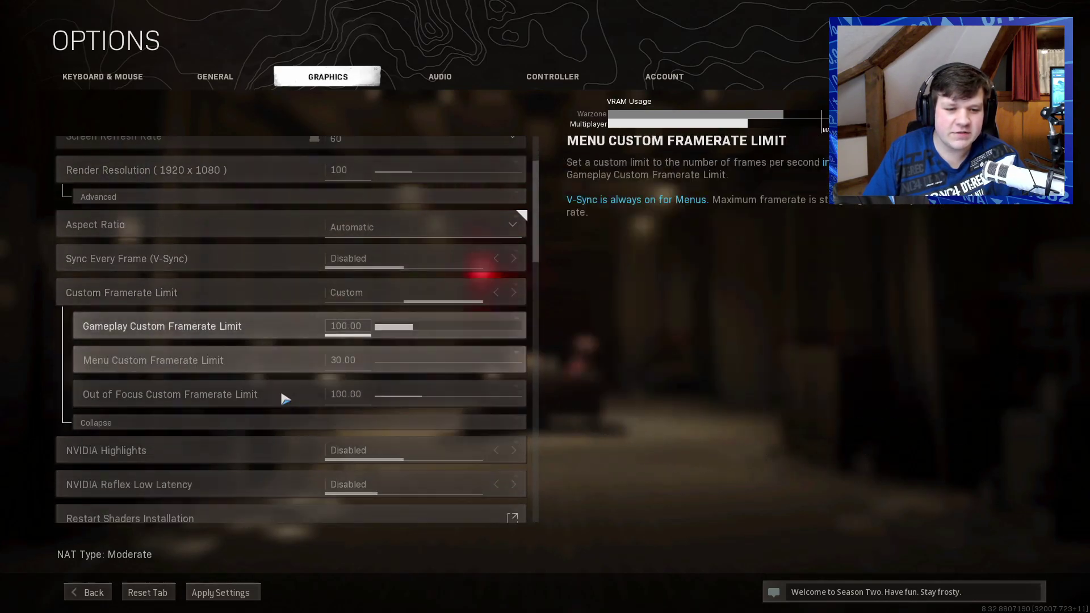
pyautogui.scroll(-1, 192, 398)
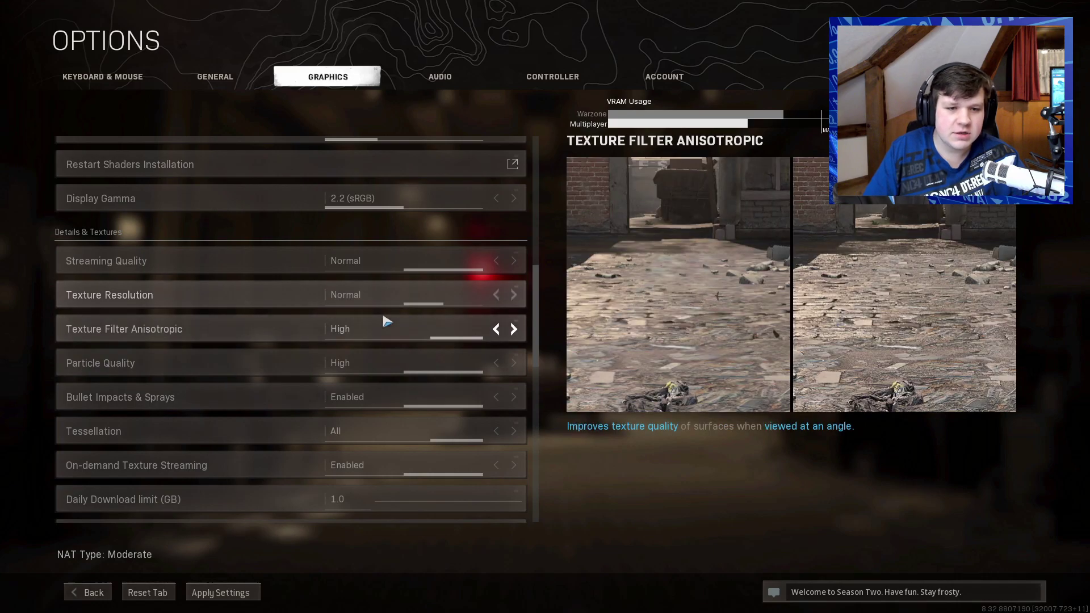
pyautogui.click(224, 592)
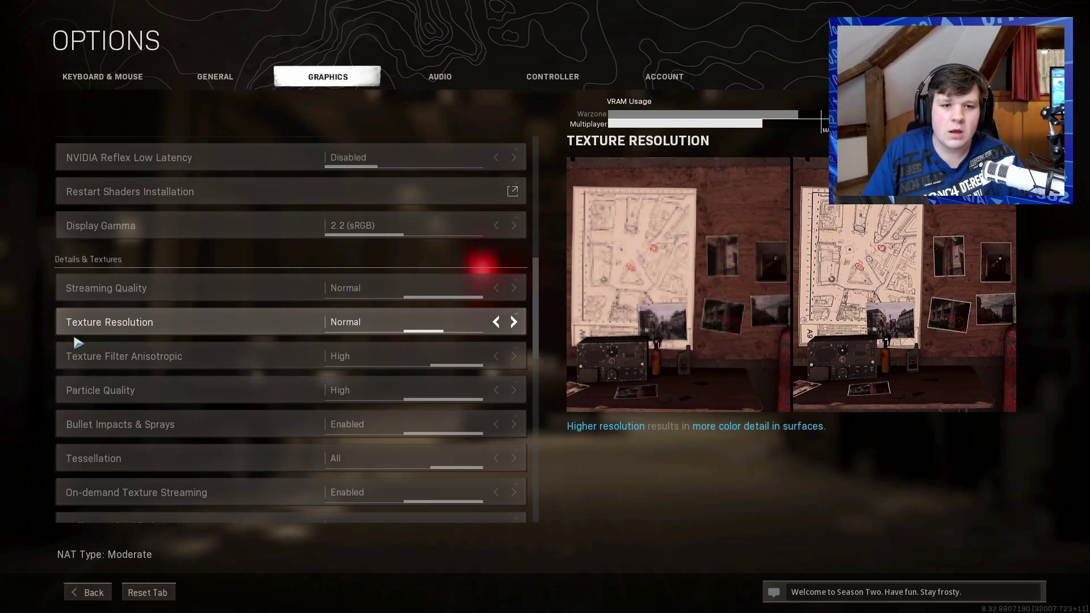
# - Leave the options, return to the game selection screen and quit the game to the desktop
pyautogui.click(86, 590)
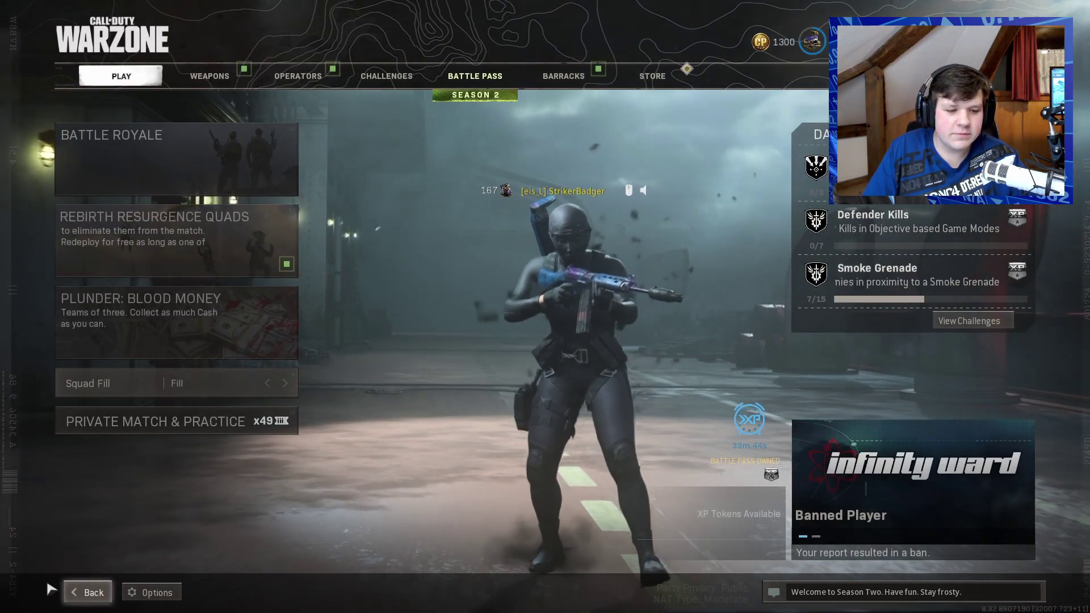
pyautogui.click(88, 595)
pyautogui.click(110, 599)
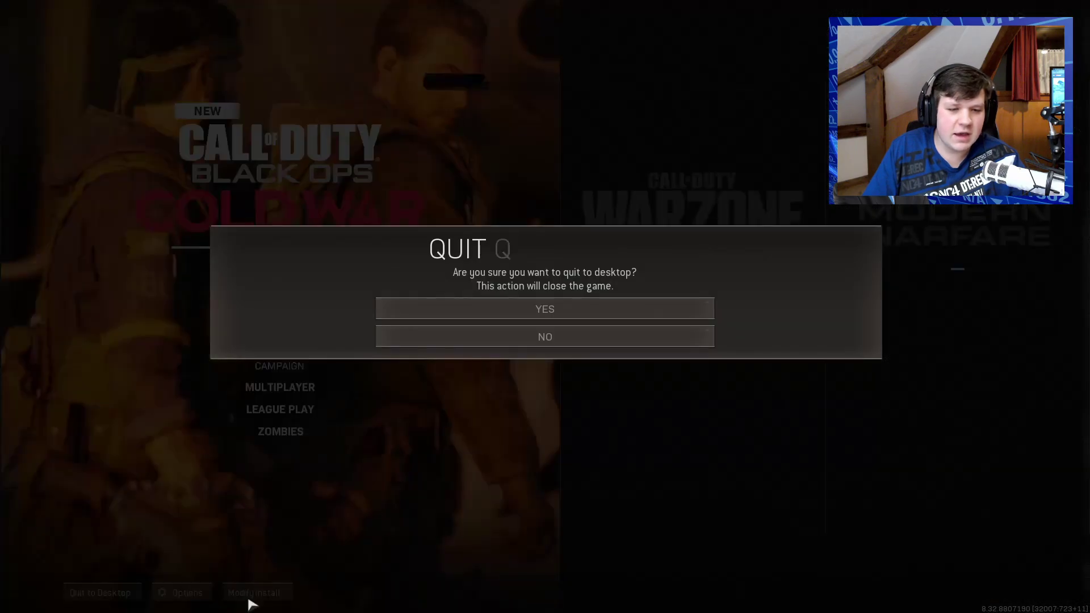
pyautogui.click(544, 312)
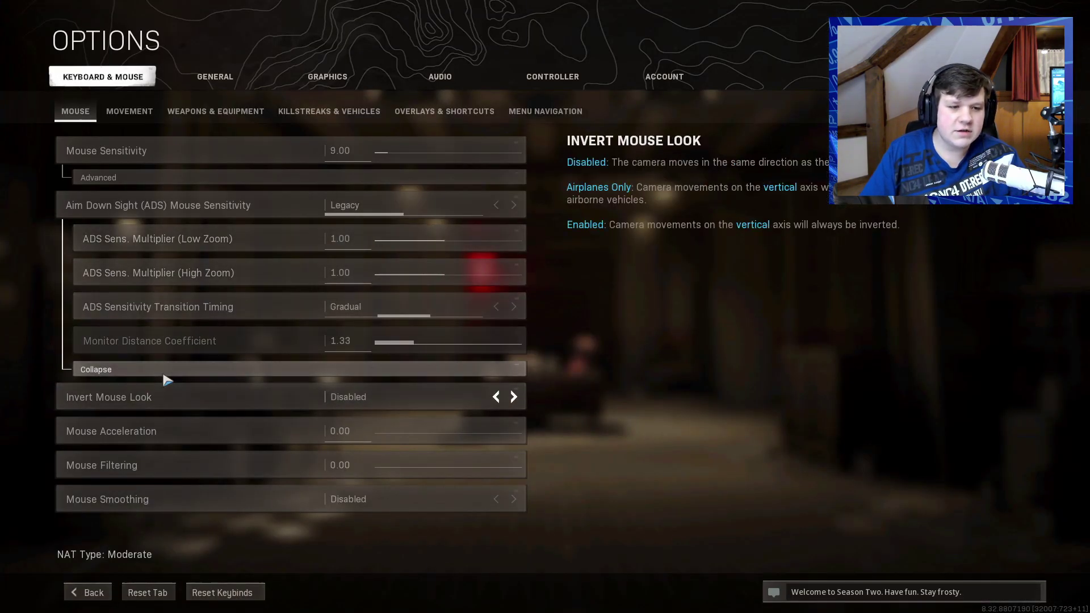
pyautogui.click(102, 367)
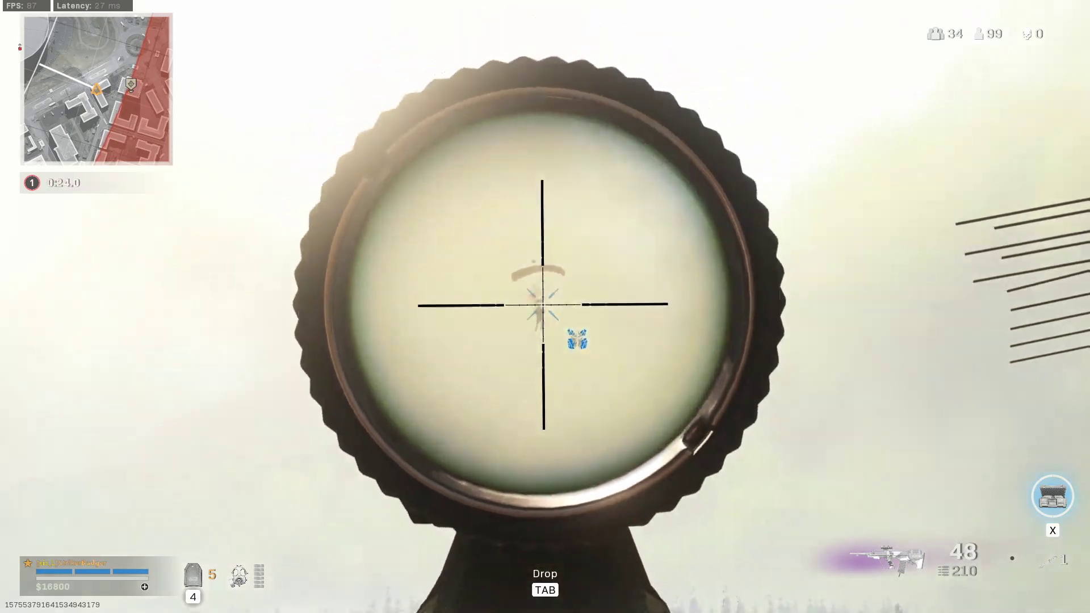
pyautogui.click(544, 306)
pyautogui.click(545, 307)
pyautogui.click(545, 307)
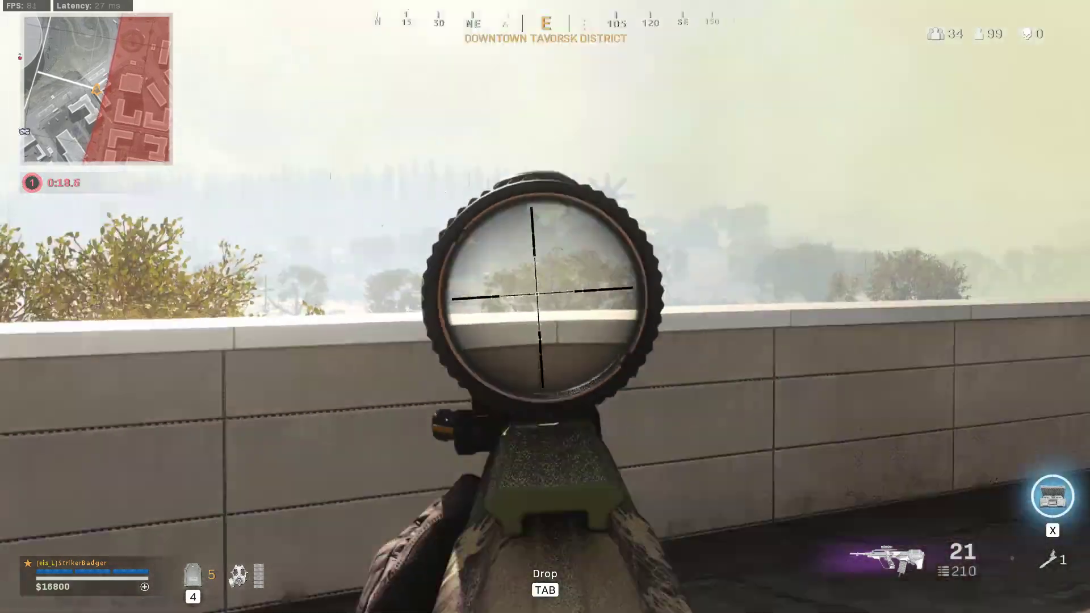
pyautogui.rightClick(545, 306)
pyautogui.press('2')
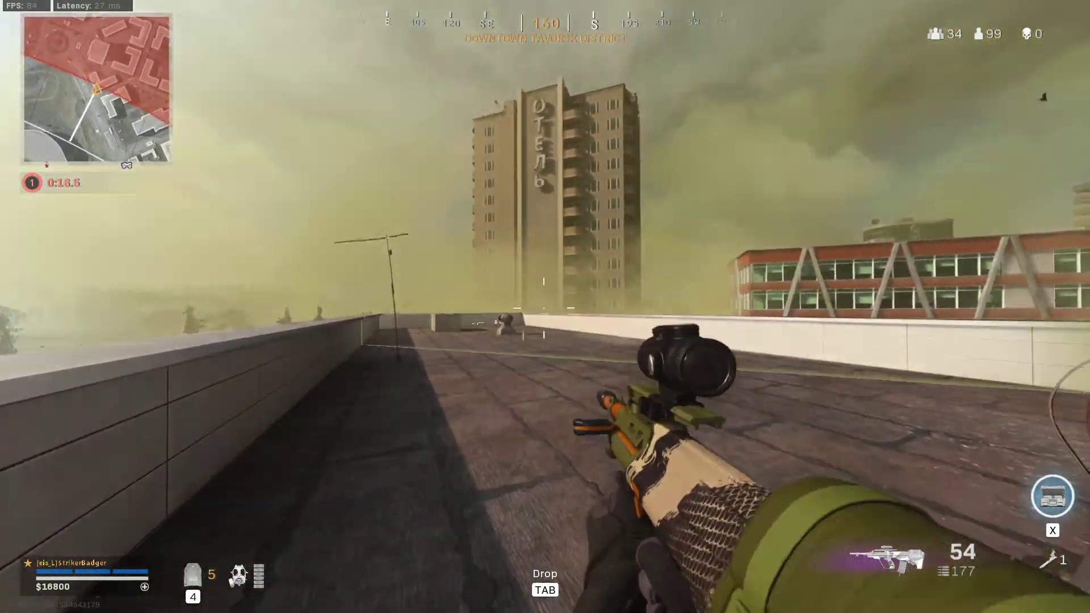
pyautogui.press('space')
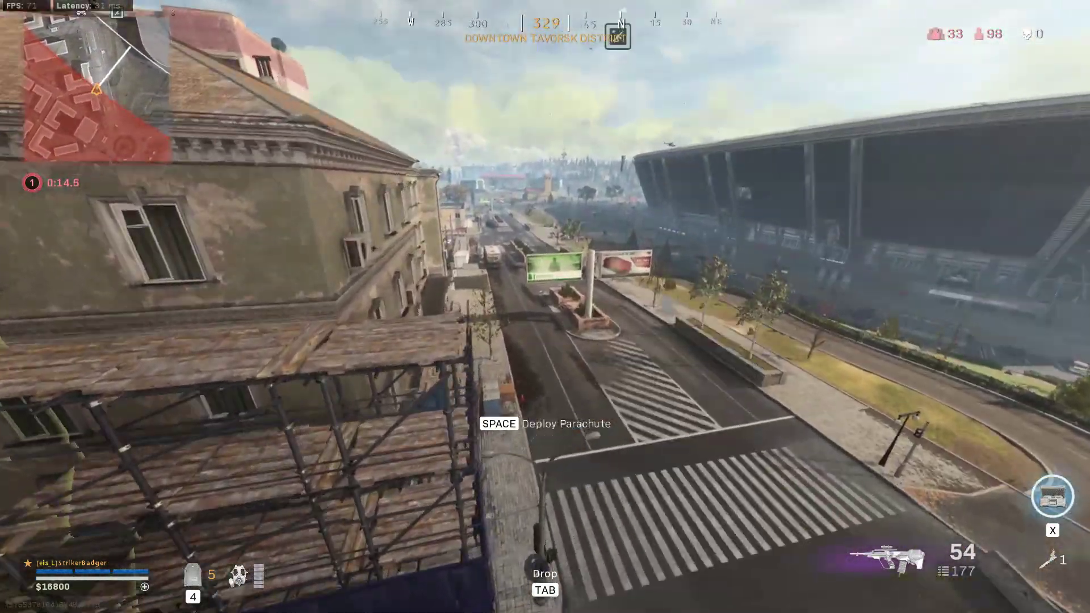
pyautogui.press('space')
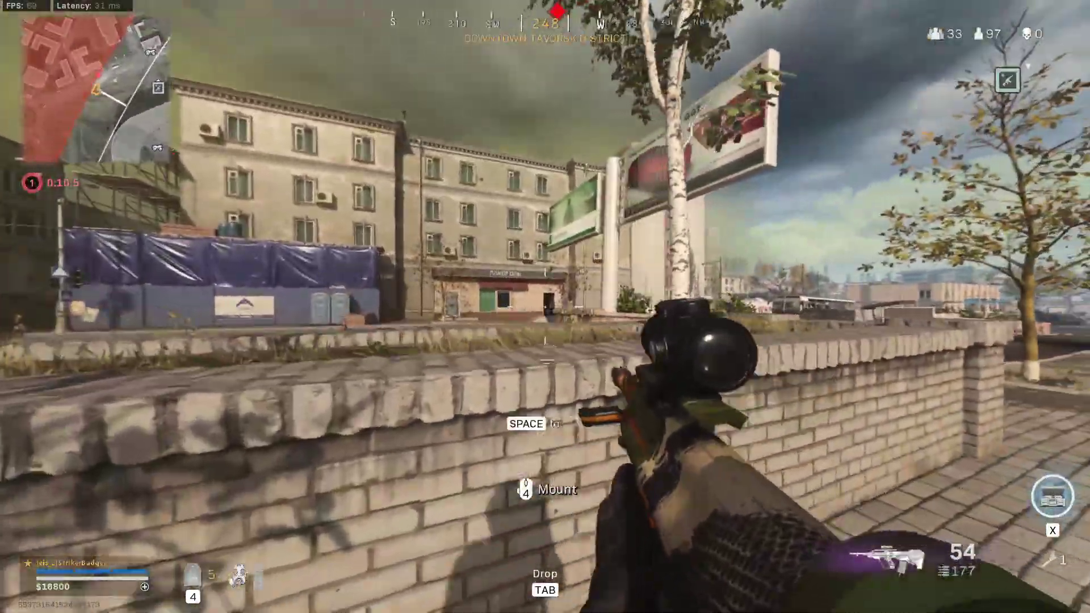
pyautogui.rightClick(545, 306)
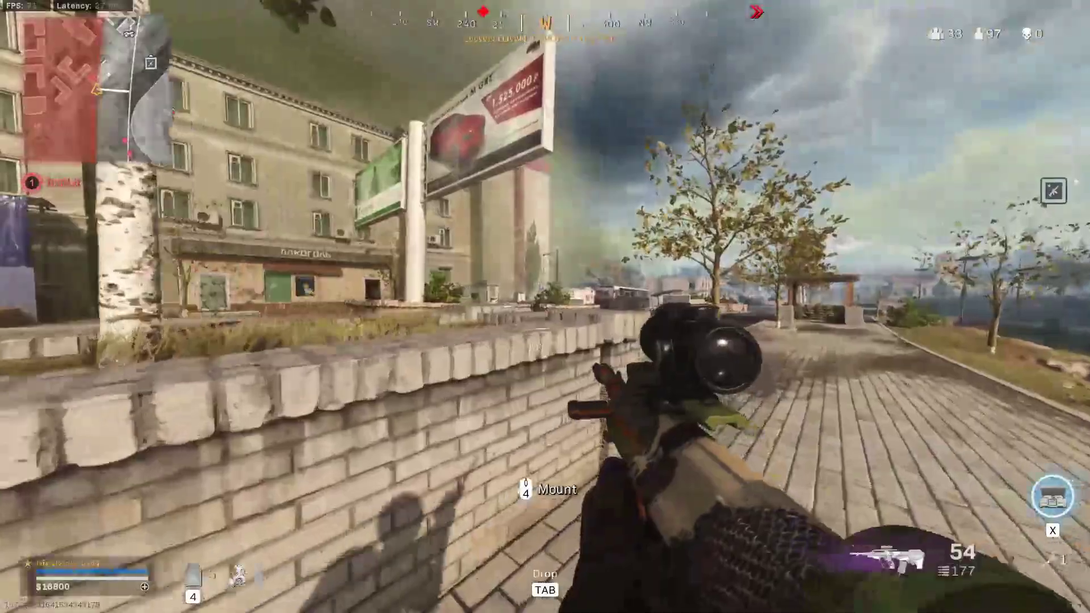
pyautogui.rightClick(545, 307)
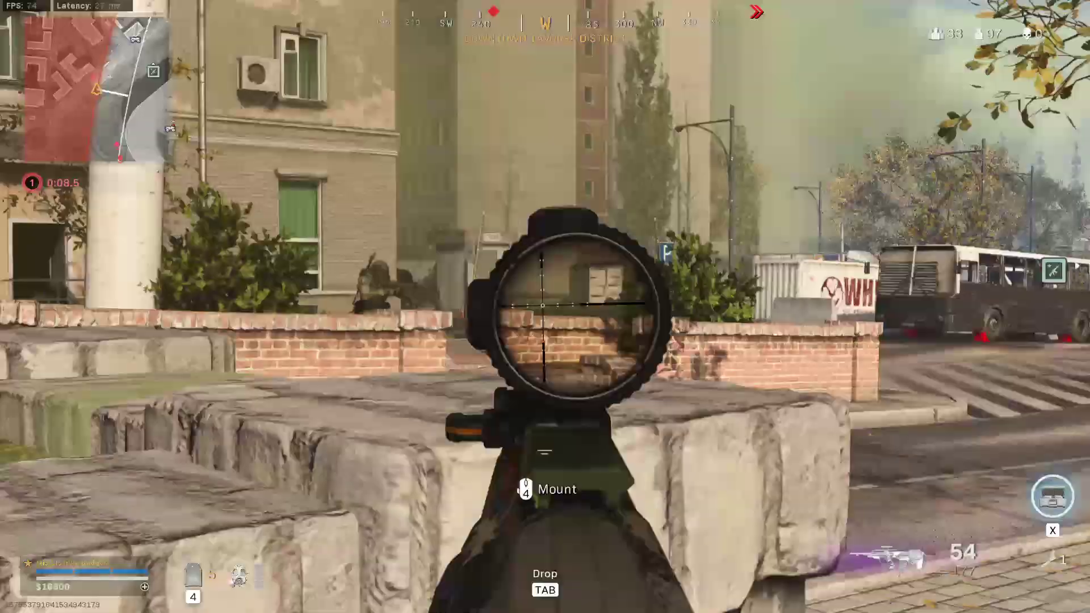